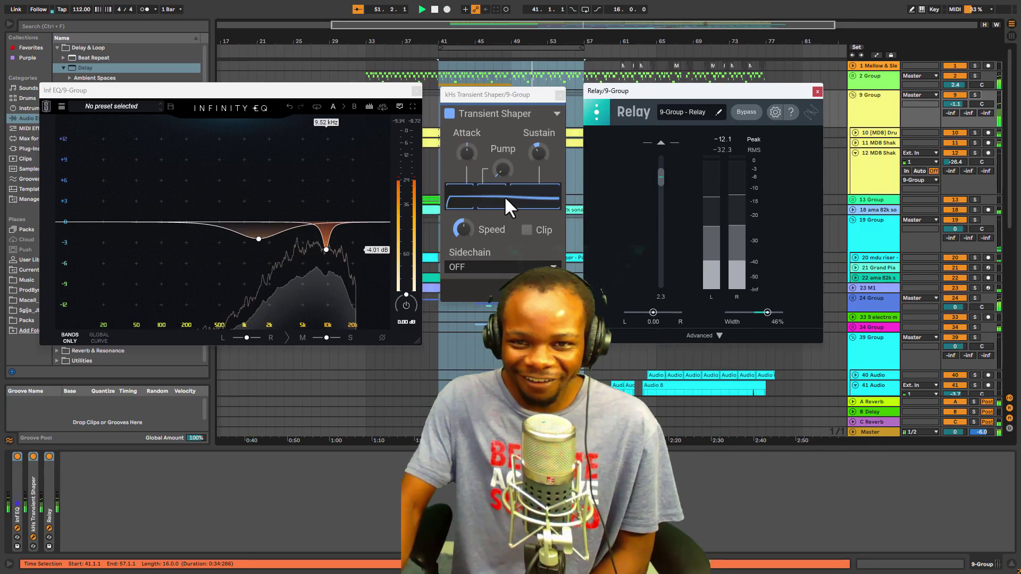
# Set the kHs Transient Shaper's Sustain on 9 Group to 10%.
pyautogui.click(538, 151)
pyautogui.moveTo(538, 151); pyautogui.dragTo(538, 134)
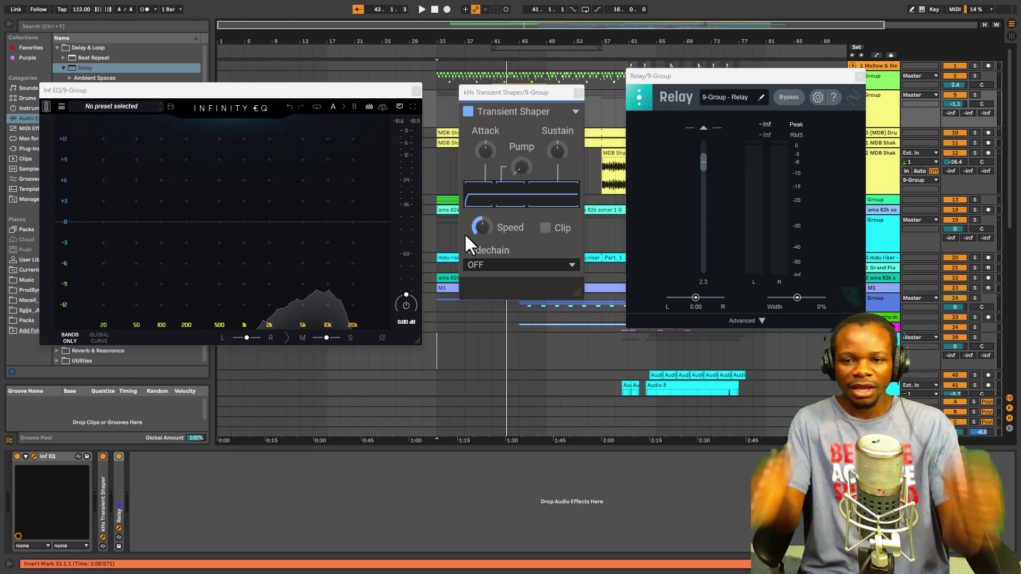
# Play from bar 33 and show the 12 MDB Shaker track's device chain.
pyautogui.click(420, 8)
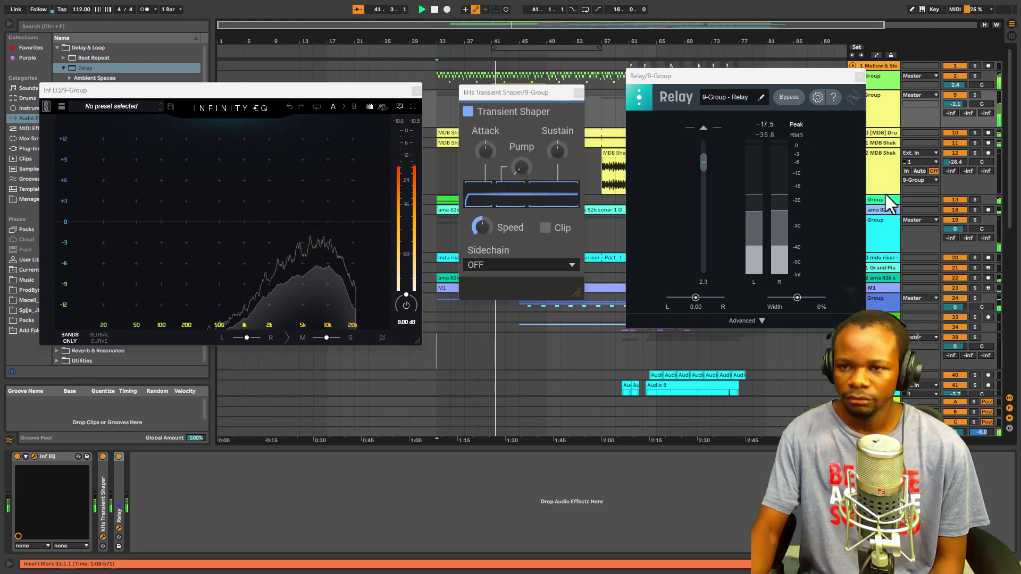
pyautogui.click(877, 180)
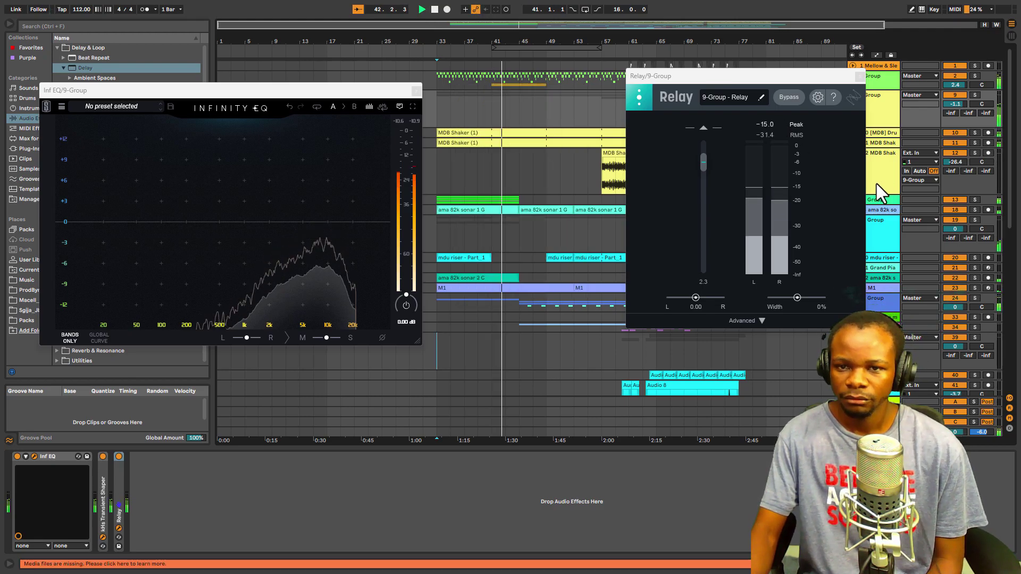
# Select 19 Group and zoom tracks 41–45 to bars 43–65.
pyautogui.click(866, 248)
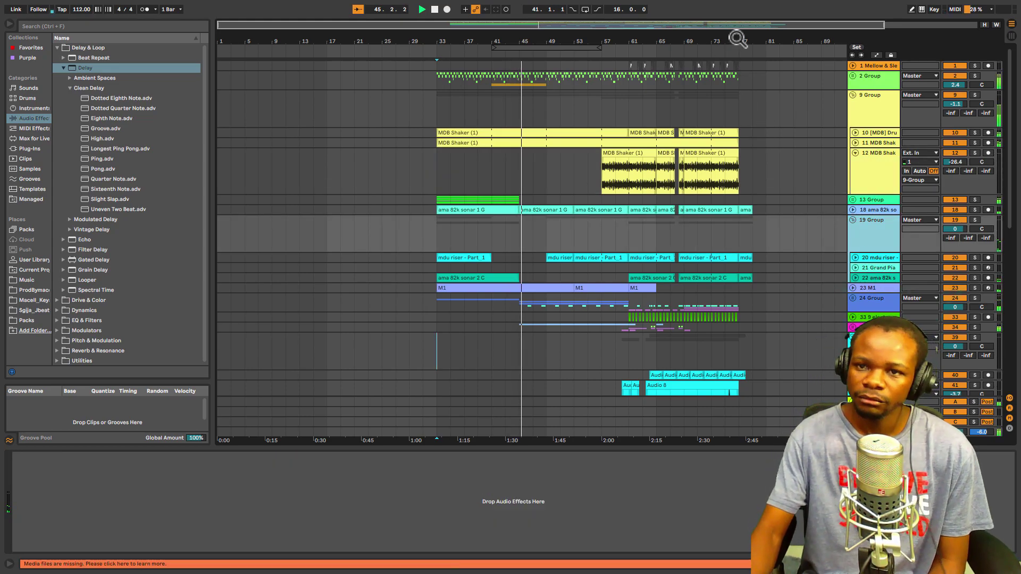
pyautogui.hscroll(3, 729, 80)
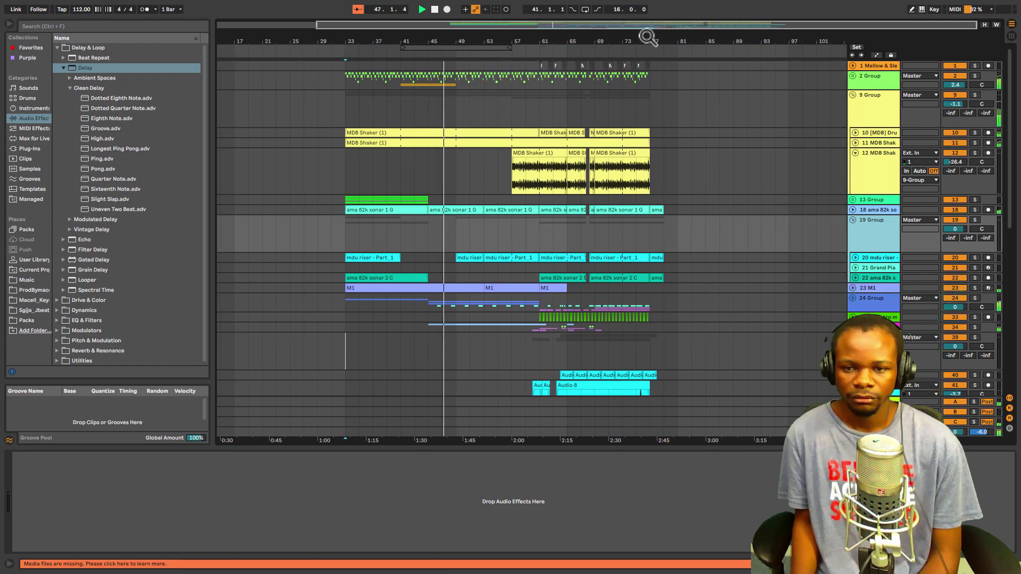
pyautogui.scroll(-5, 674, 285)
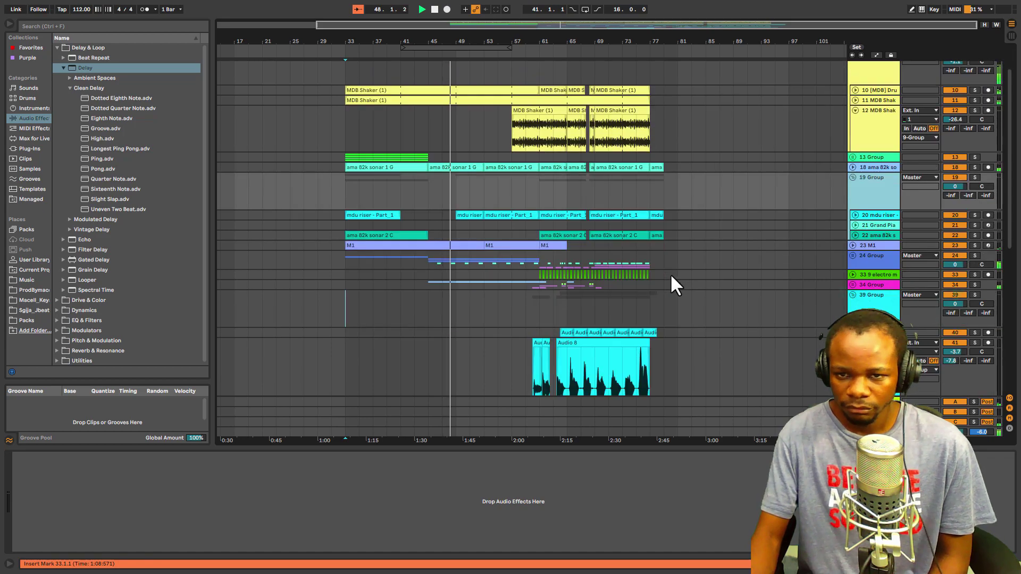
pyautogui.scroll(-4, 670, 279)
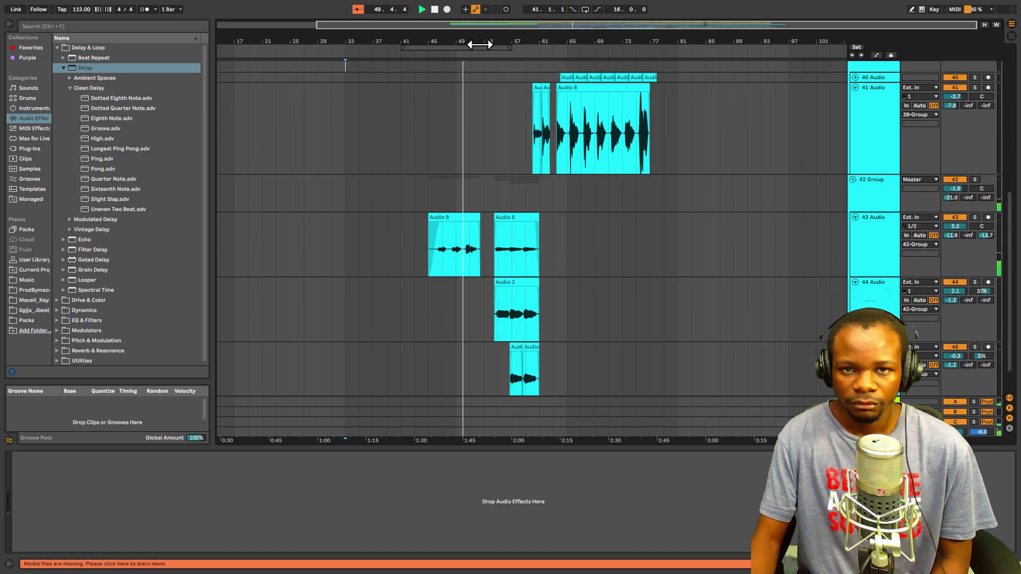
pyautogui.moveTo(479, 41); pyautogui.dragTo(447, 311)
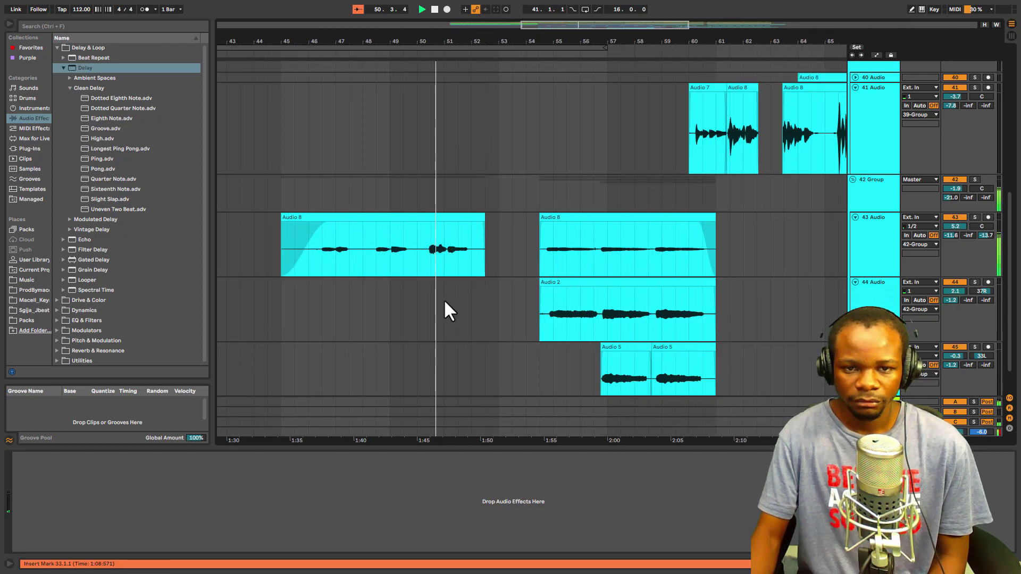
# Set an insert marker at bar 50.3.1 in Audio 8, solo 42 Group, and play.
pyautogui.click(430, 249)
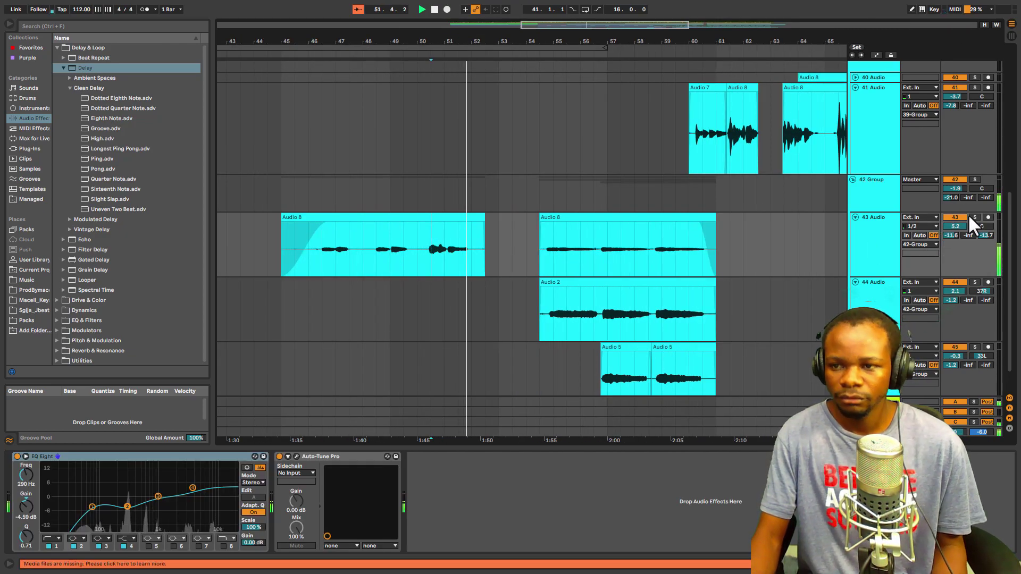
pyautogui.click(974, 179)
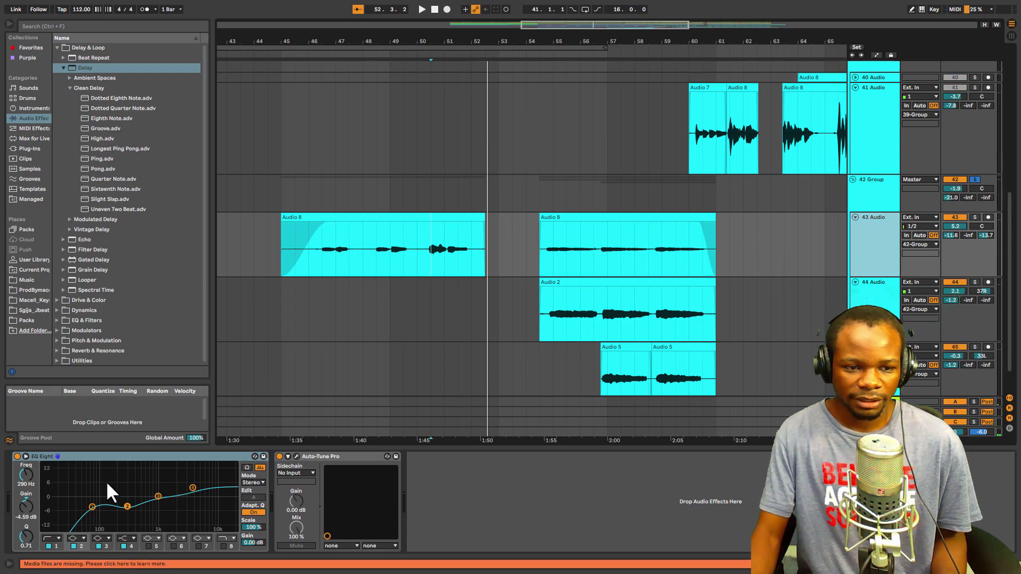
pyautogui.press('space')
pyautogui.press('space')
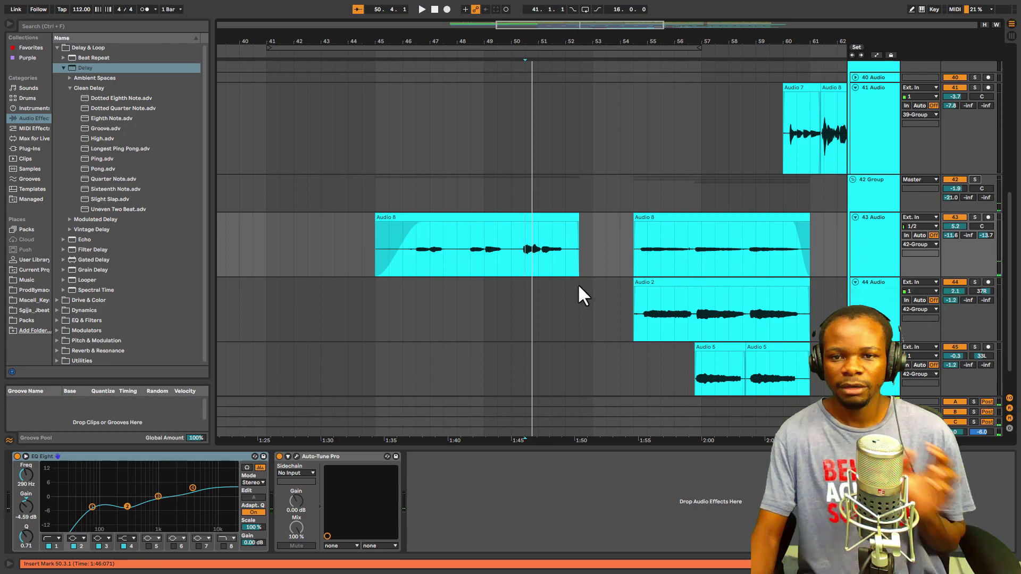
pyautogui.scroll(5, 659, 212)
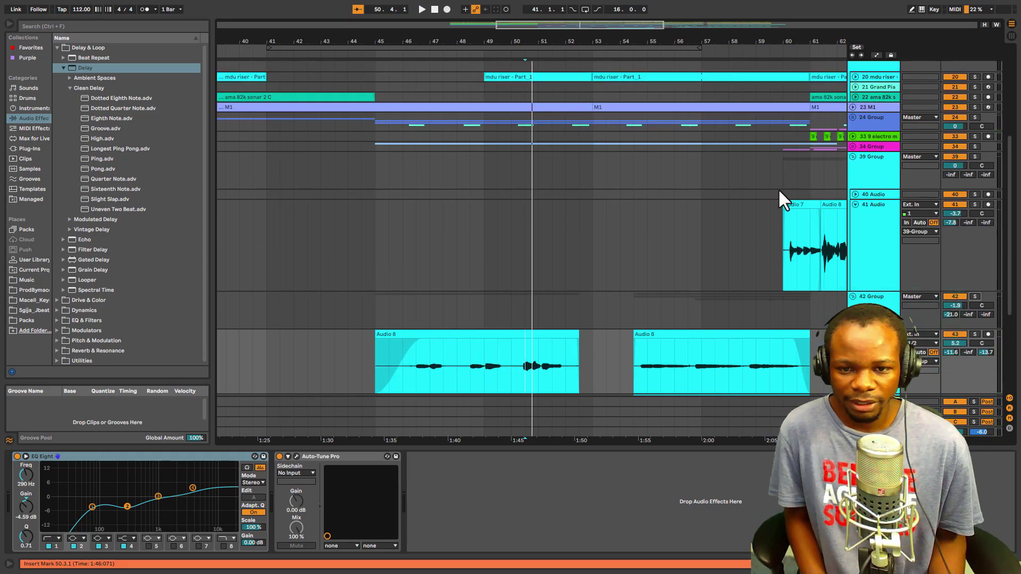
pyautogui.press('space')
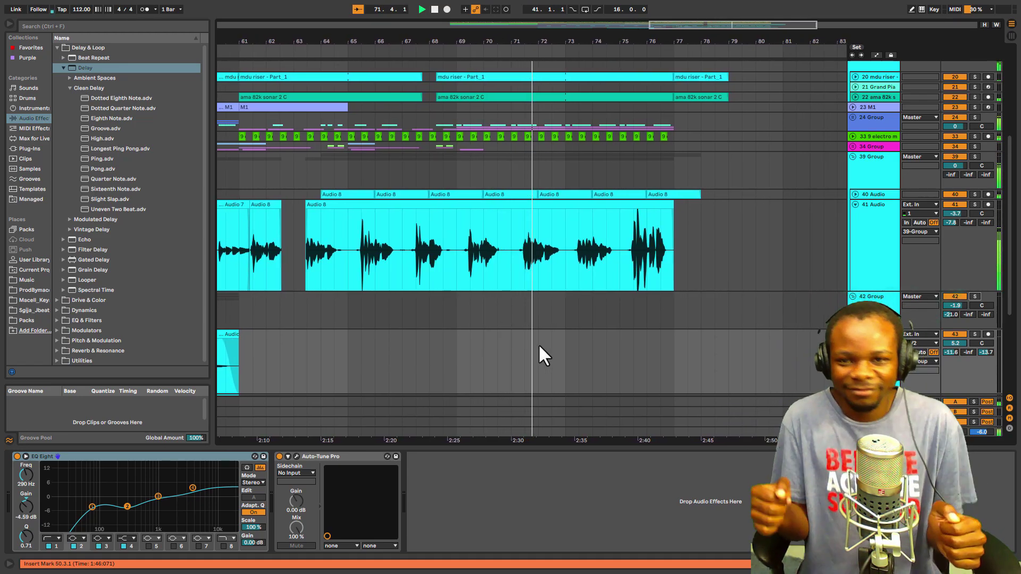
# Zoom the arrangement out to show bars 41–83.
pyautogui.scroll(5, 569, 169)
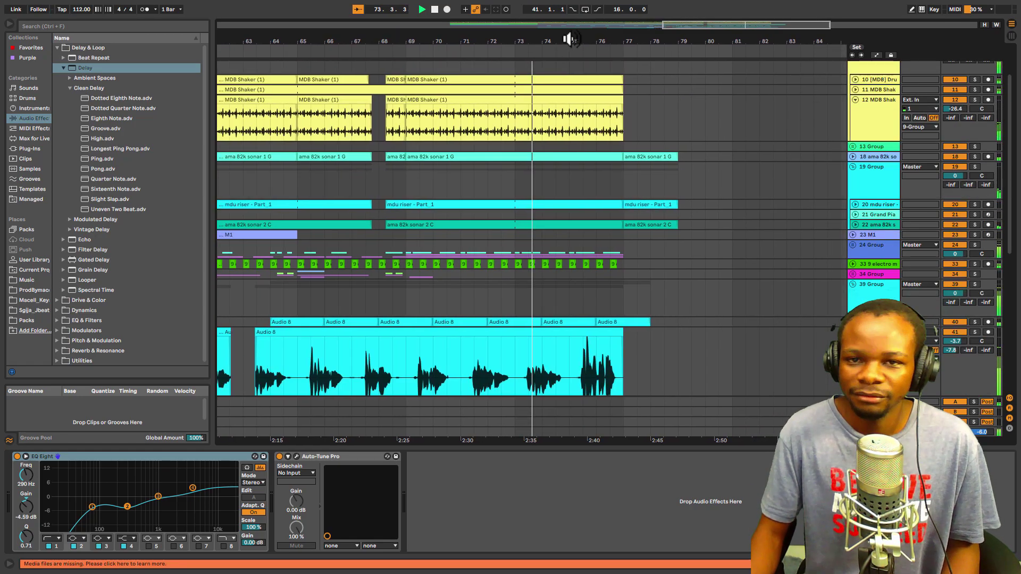
pyautogui.moveTo(572, 39); pyautogui.dragTo(562, 19)
pyautogui.scroll(3, 707, 330)
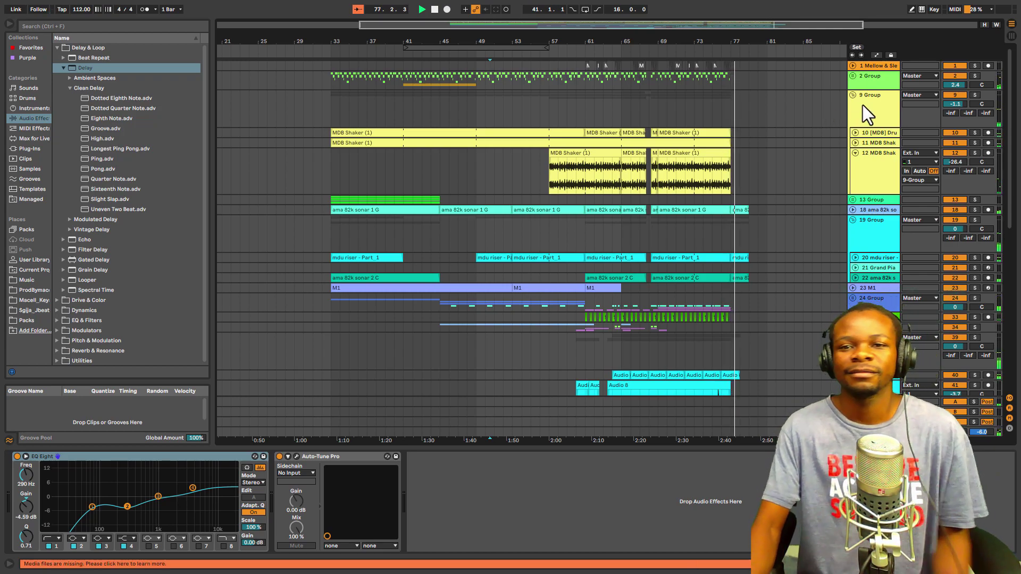
# Show 9 Group's plugin windows, loop bars 41–57, and play the soloed group.
pyautogui.click(864, 104)
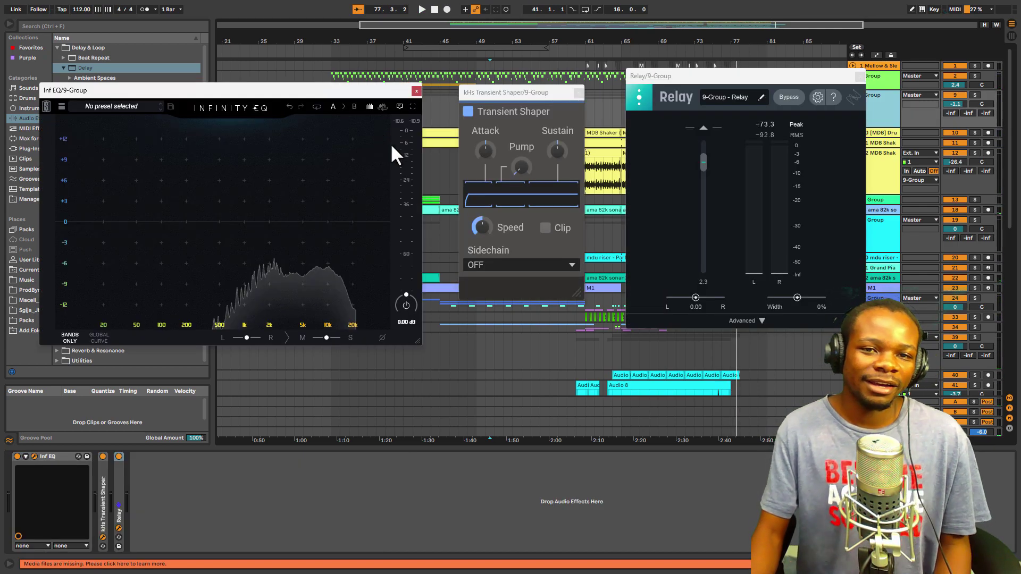
pyautogui.click(499, 47)
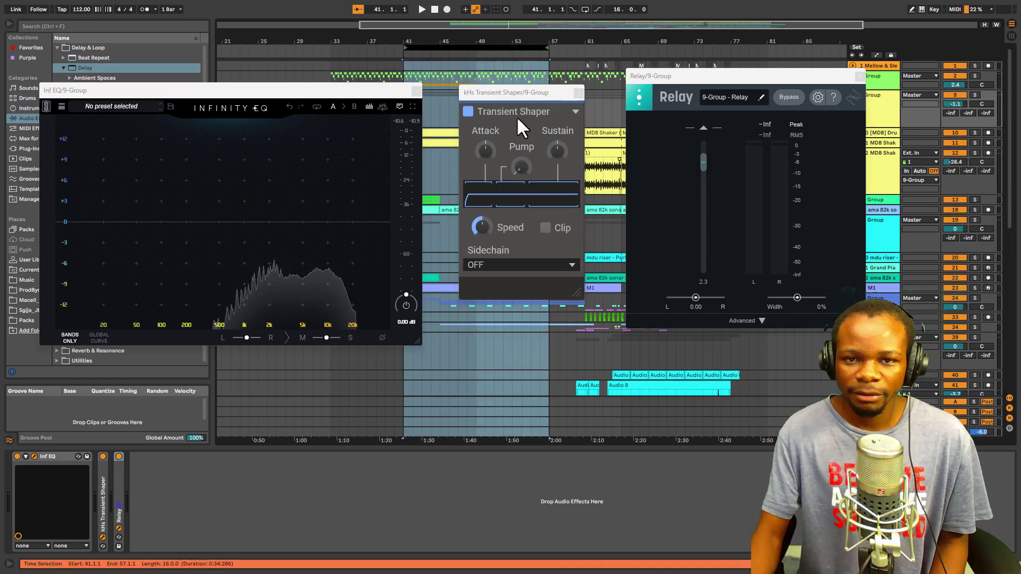
pyautogui.moveTo(524, 92); pyautogui.dragTo(509, 96)
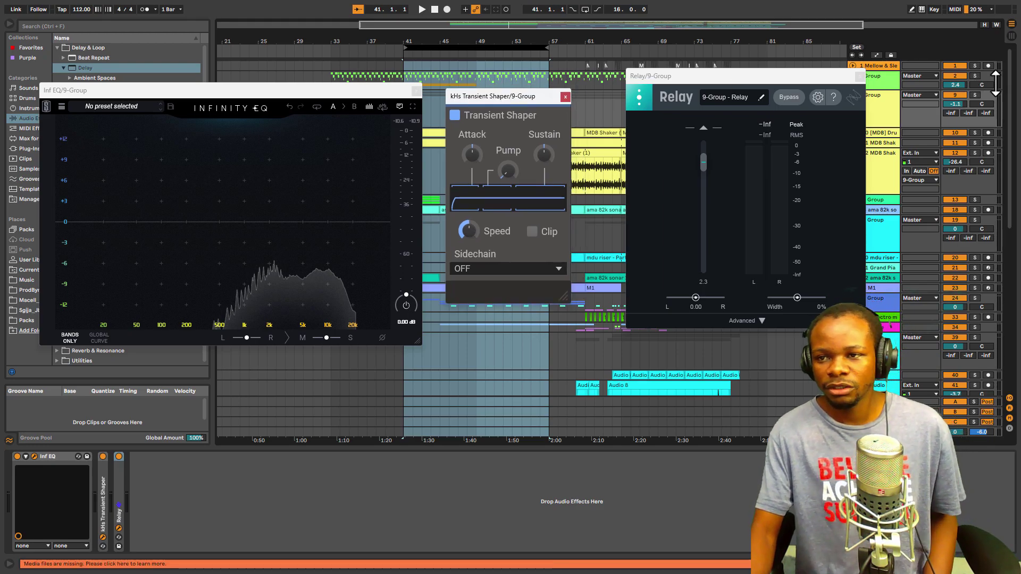
pyautogui.click(975, 95)
pyautogui.press('space')
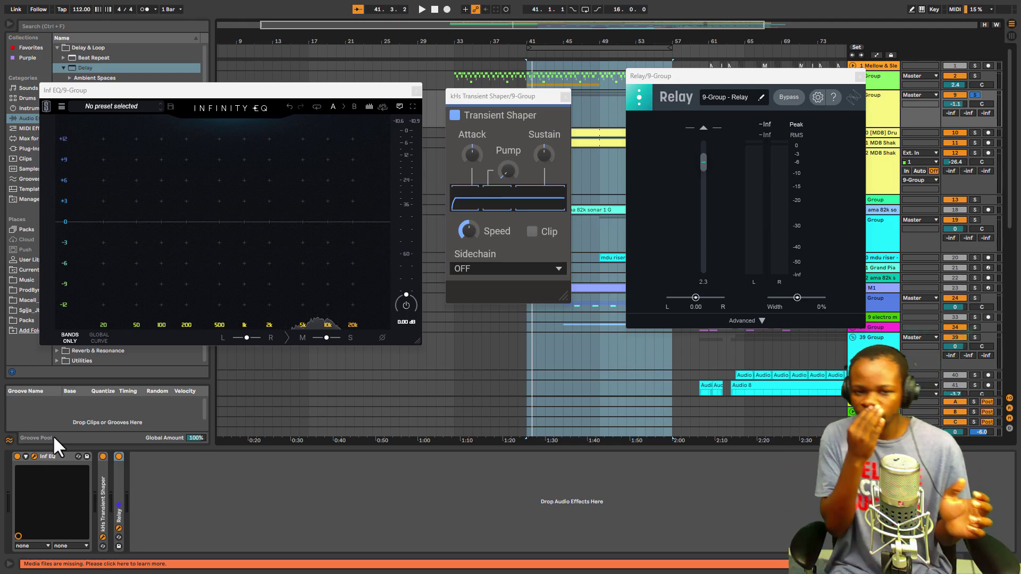
pyautogui.press('space')
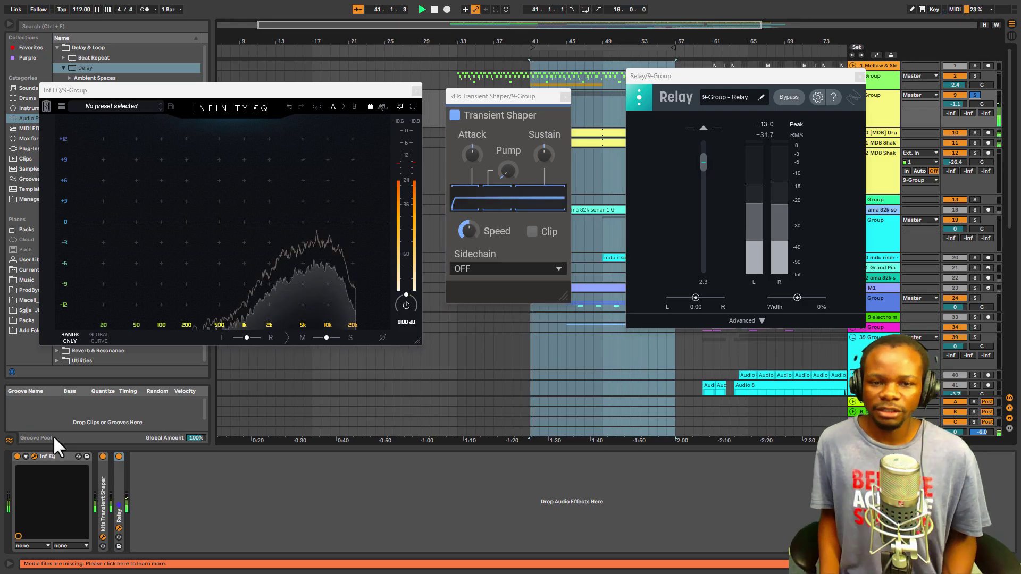
# Add a bell dip in Infinity EQ at 1.47 kHz, cut to −2.43 dB.
pyautogui.click(253, 233)
pyautogui.moveTo(263, 229)
pyautogui.mouseDown()
pyautogui.moveTo(251, 248)
pyautogui.moveTo(260, 239)
pyautogui.moveTo(239, 191)
pyautogui.moveTo(246, 170)
pyautogui.moveTo(282, 165)
pyautogui.moveTo(253, 166)
pyautogui.moveTo(259, 239)
pyautogui.mouseUp()
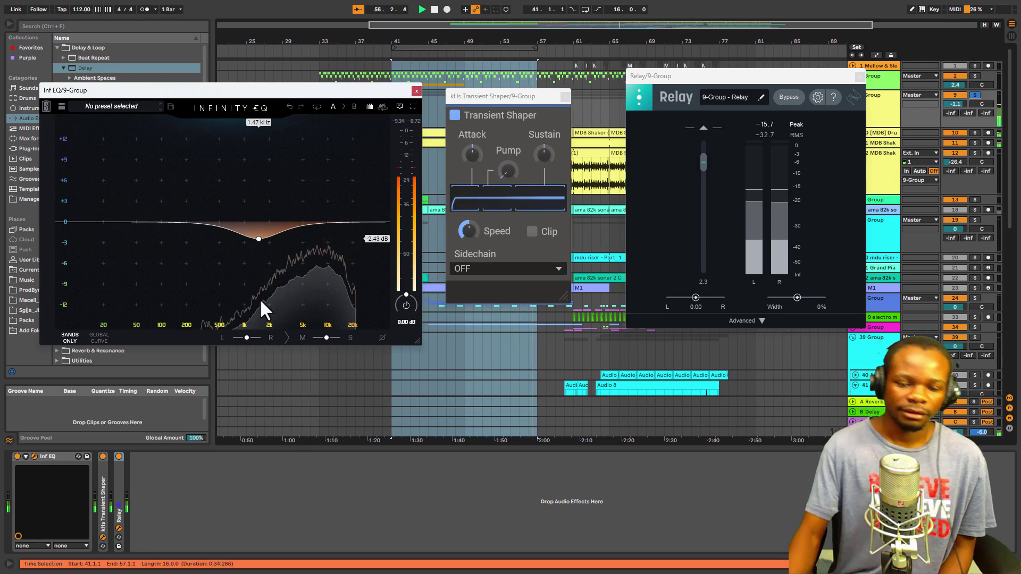
pyautogui.press('space')
# Compare Infinity EQ bypassed and active, then place a new band near 10 kHz.
pyautogui.click(18, 457)
pyautogui.press('space')
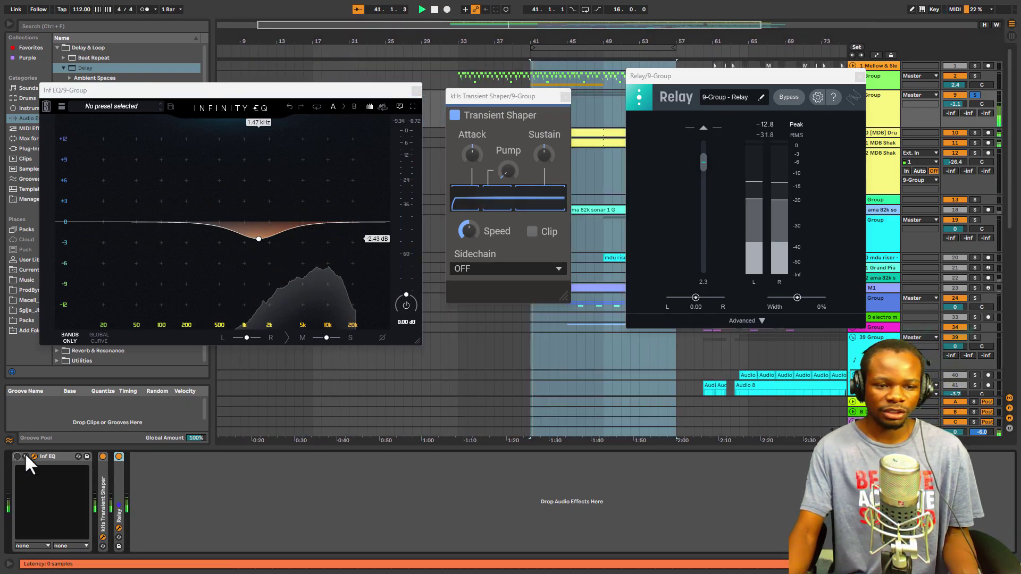
pyautogui.click(18, 457)
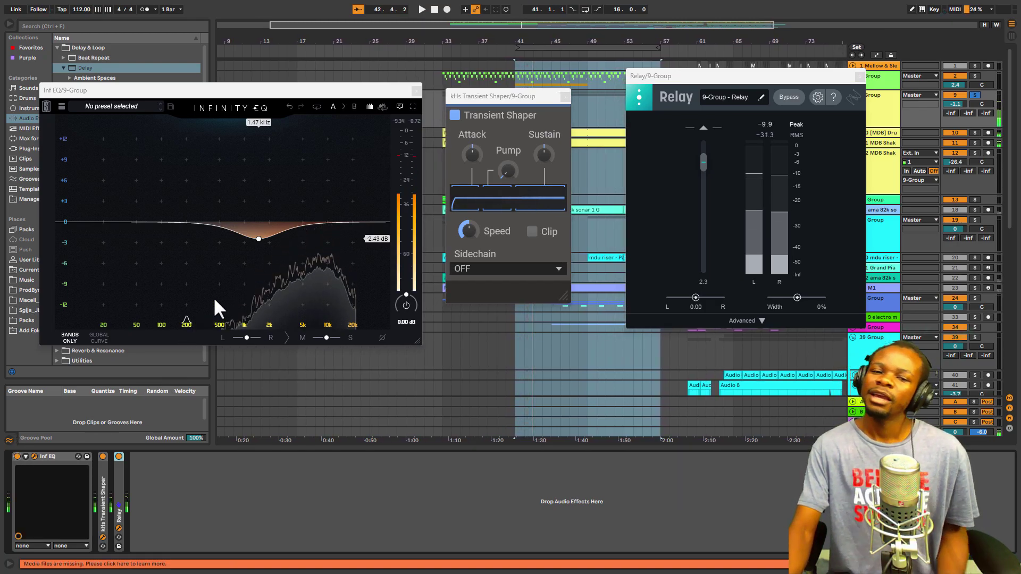
pyautogui.press('space')
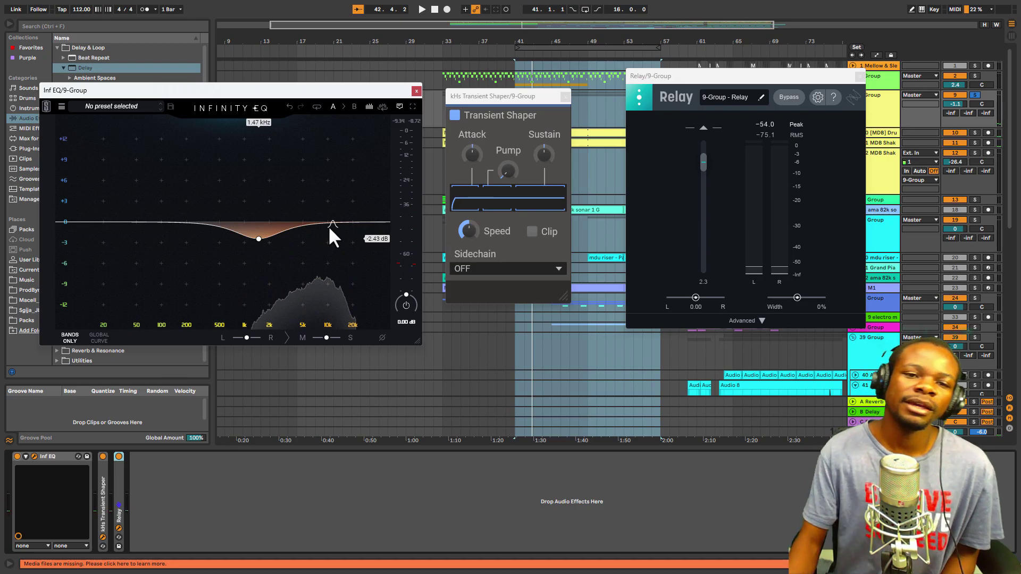
pyautogui.click(329, 229)
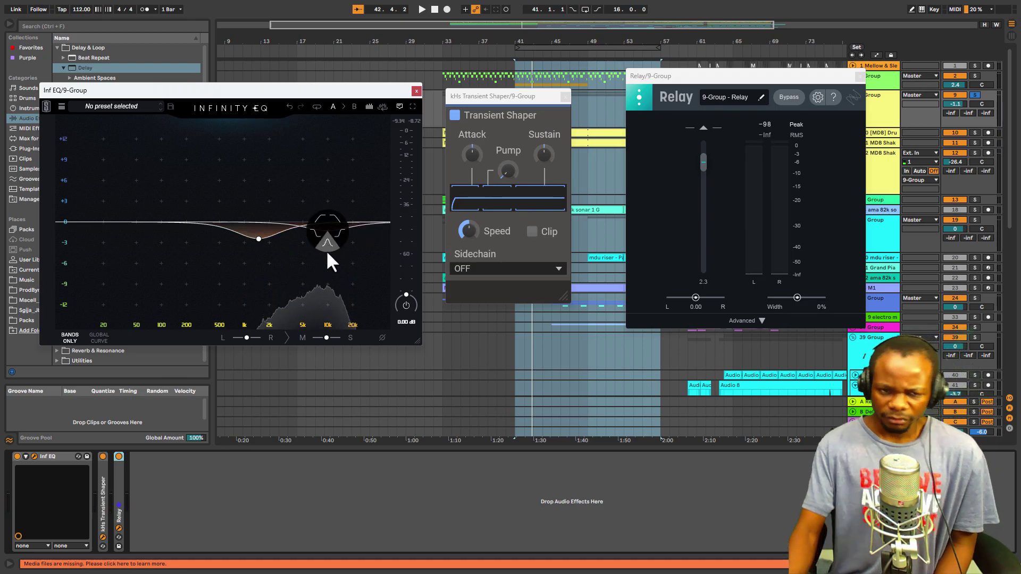
# Make the new band a narrow bell and sweep it boosted to find the harsh frequency.
pyautogui.click(328, 243)
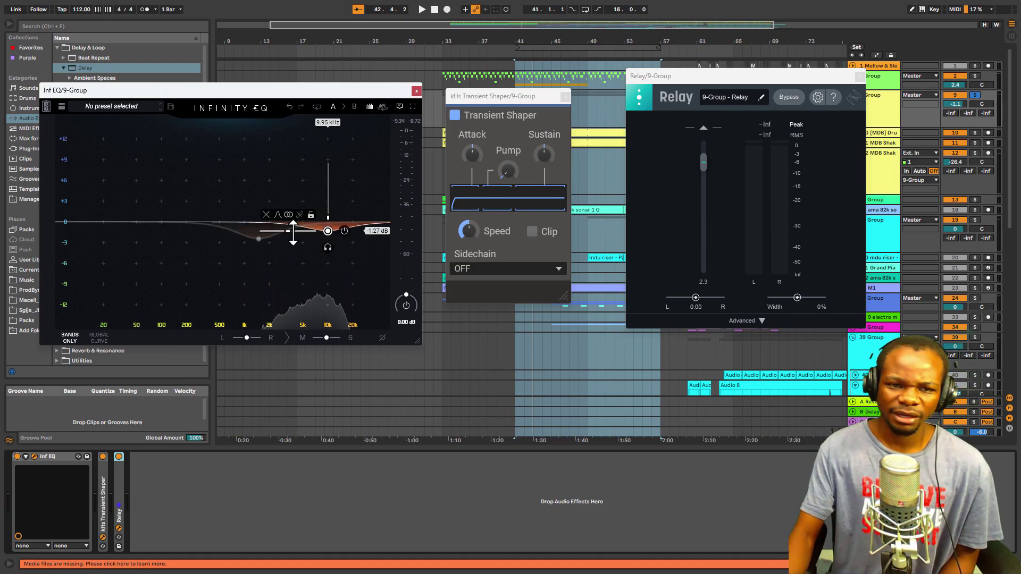
pyautogui.moveTo(293, 231); pyautogui.dragTo(296, 231)
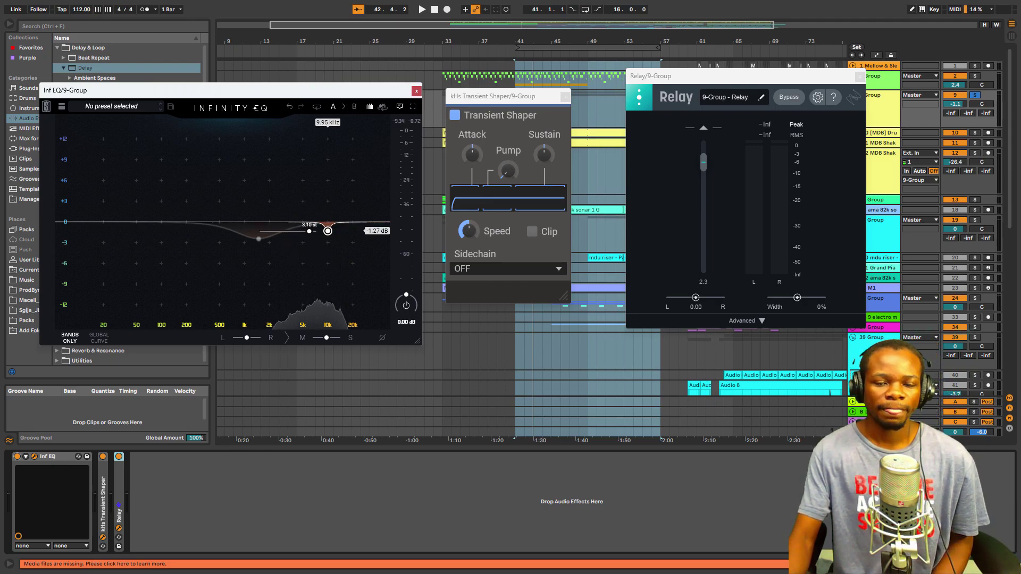
pyautogui.press('space')
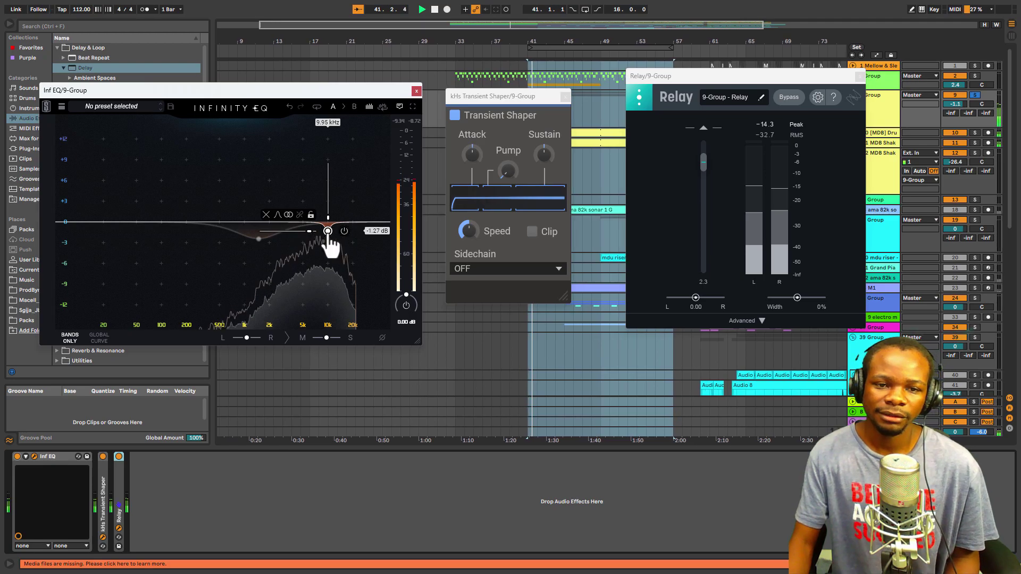
pyautogui.moveTo(328, 231); pyautogui.dragTo(326, 256)
pyautogui.moveTo(340, 233)
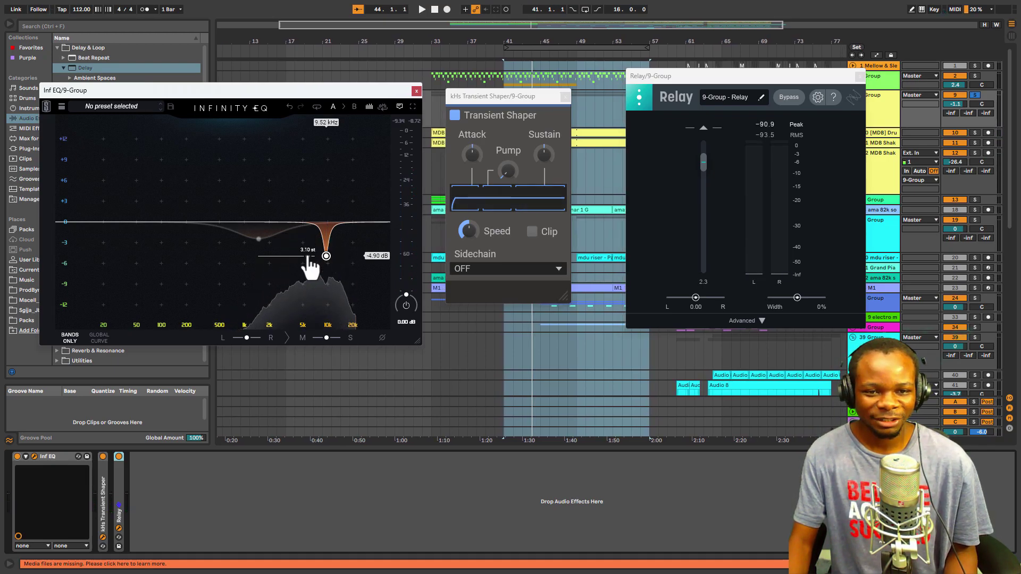
pyautogui.moveTo(326, 256); pyautogui.dragTo(327, 193)
pyautogui.press('space')
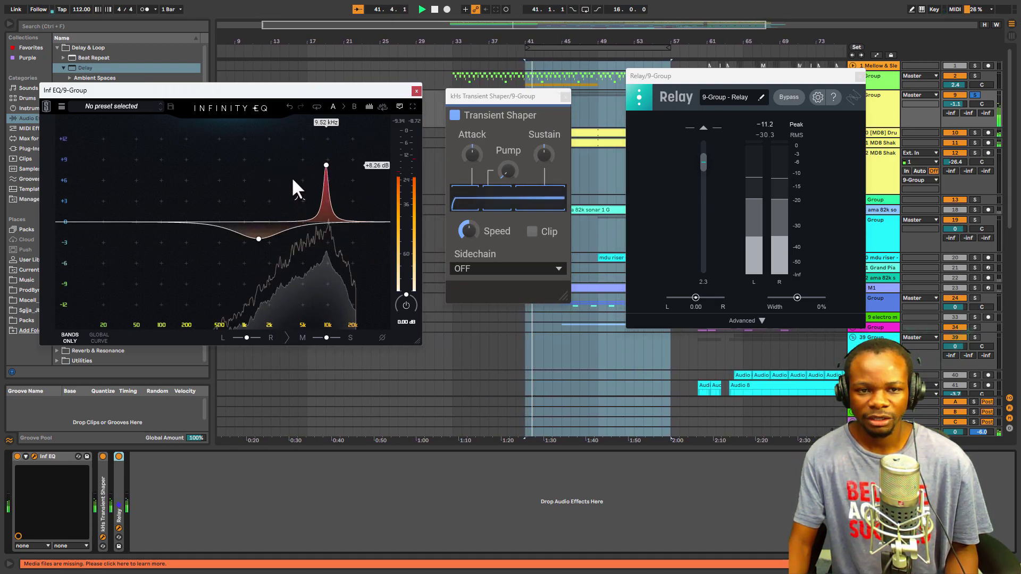
pyautogui.press('space')
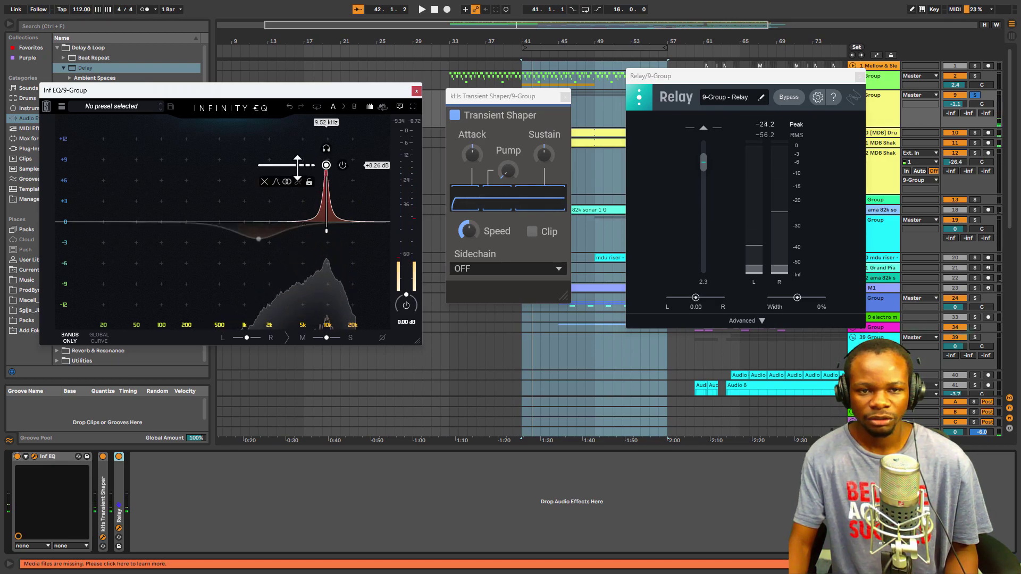
# Settle the band as a slightly wider 9.52 kHz notch cut to about −4 dB.
pyautogui.moveTo(326, 165); pyautogui.dragTo(326, 267)
pyautogui.press('space')
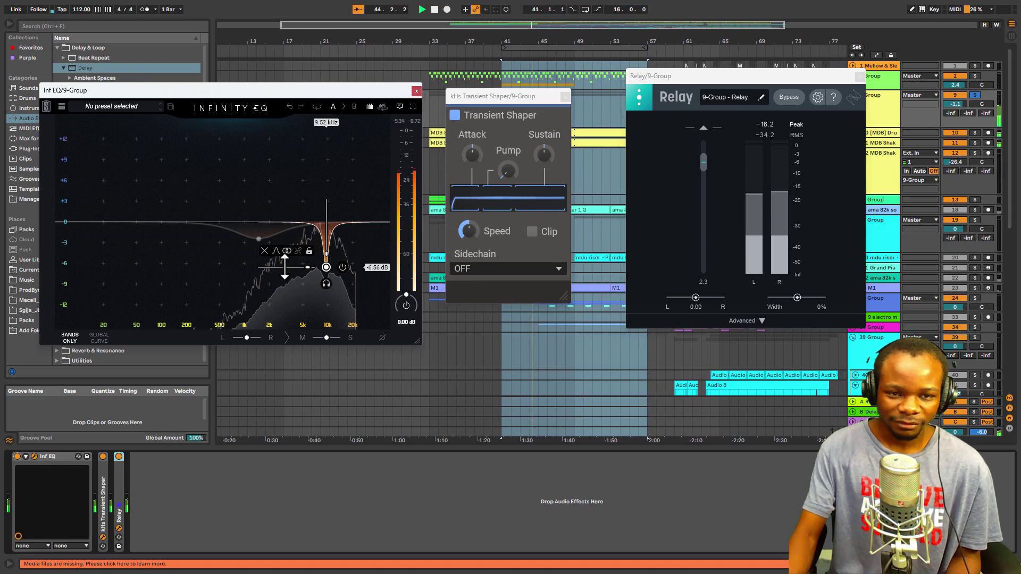
pyautogui.moveTo(288, 267); pyautogui.dragTo(288, 253)
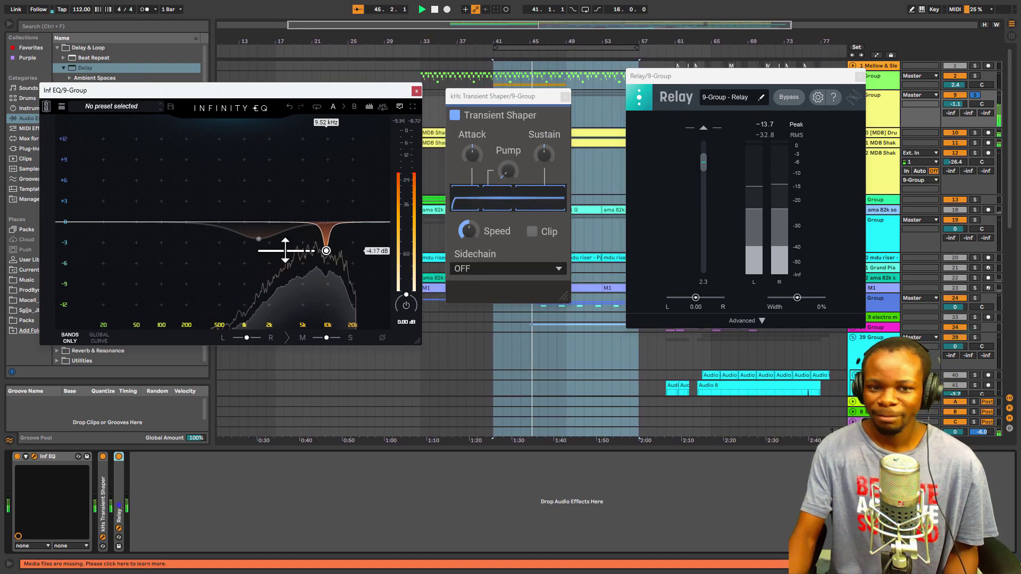
pyautogui.press('space')
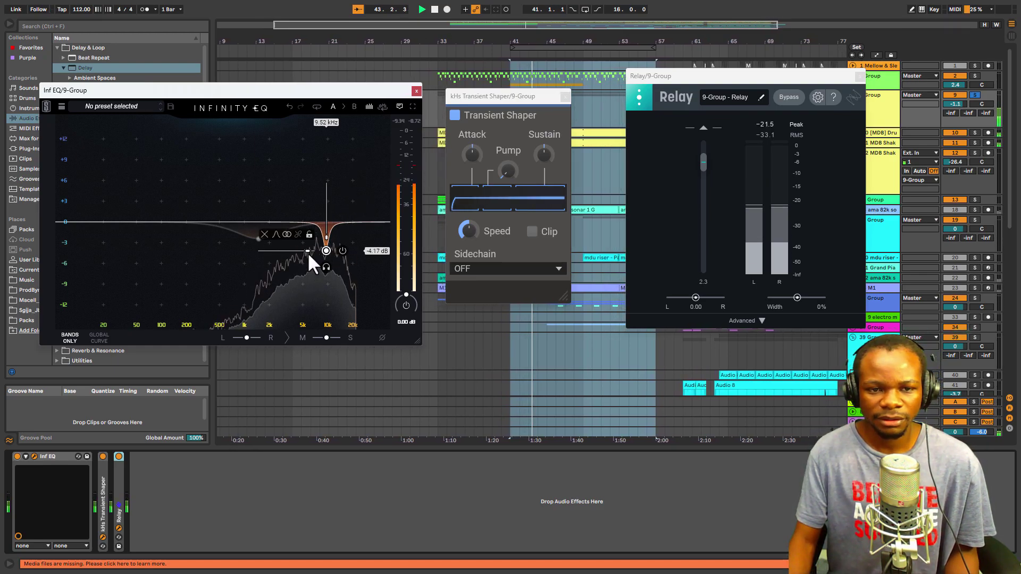
pyautogui.moveTo(307, 252); pyautogui.dragTo(306, 252)
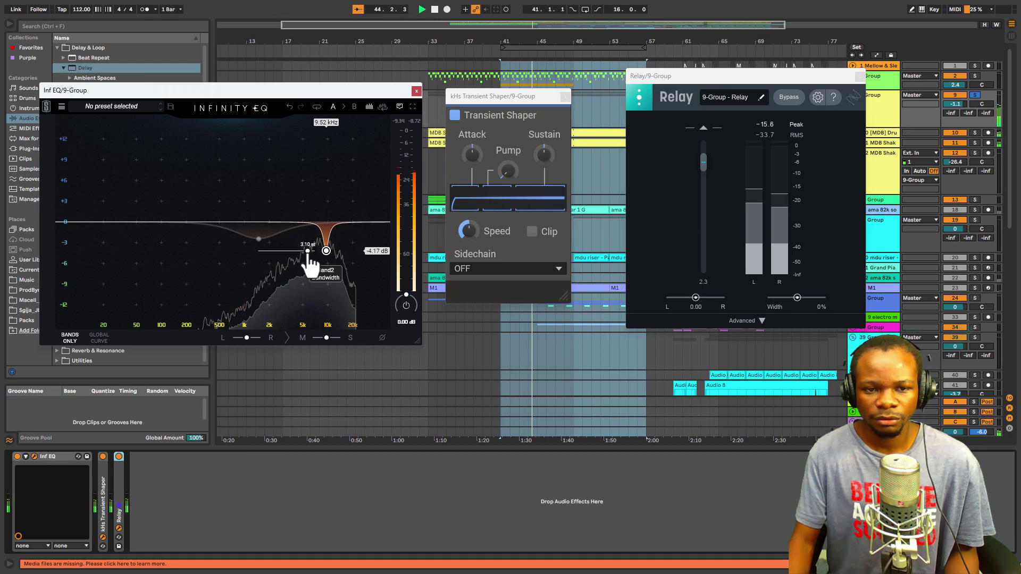
pyautogui.moveTo(295, 246)
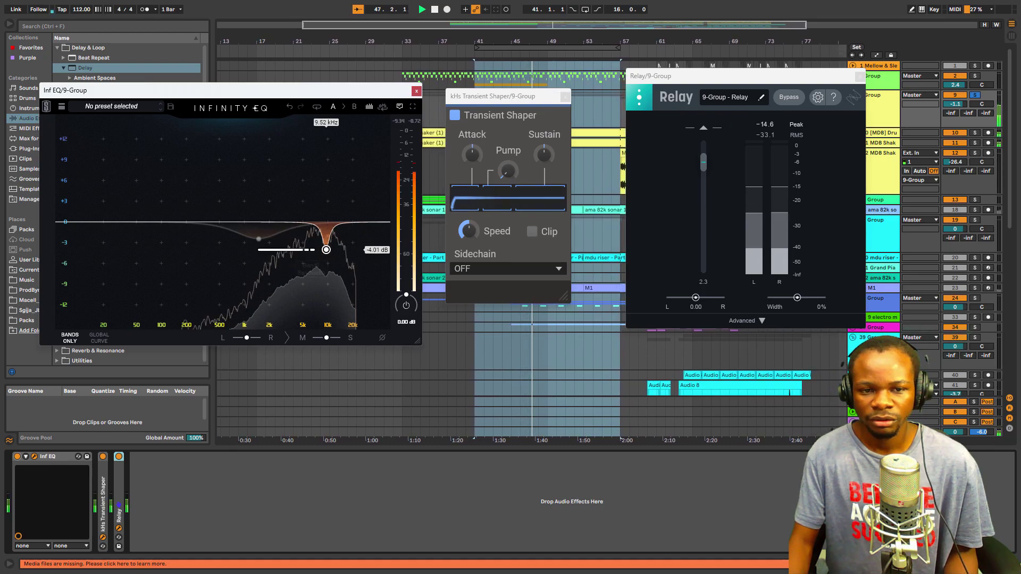
pyautogui.press('space')
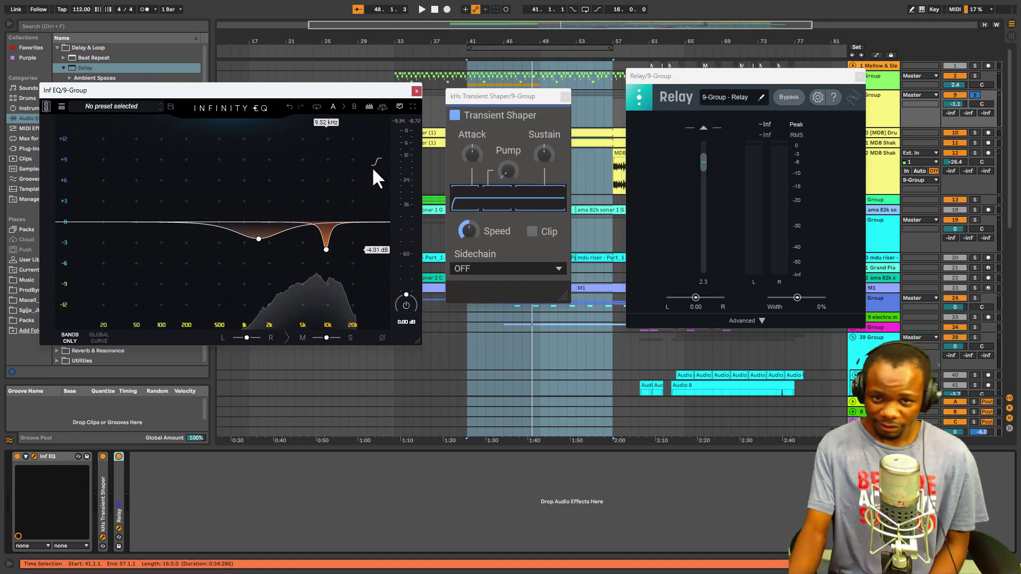
# Audition Transient Shaper changes, resetting sustain and raising attack to 89%.
pyautogui.click(509, 110)
pyautogui.moveTo(516, 98); pyautogui.dragTo(511, 97)
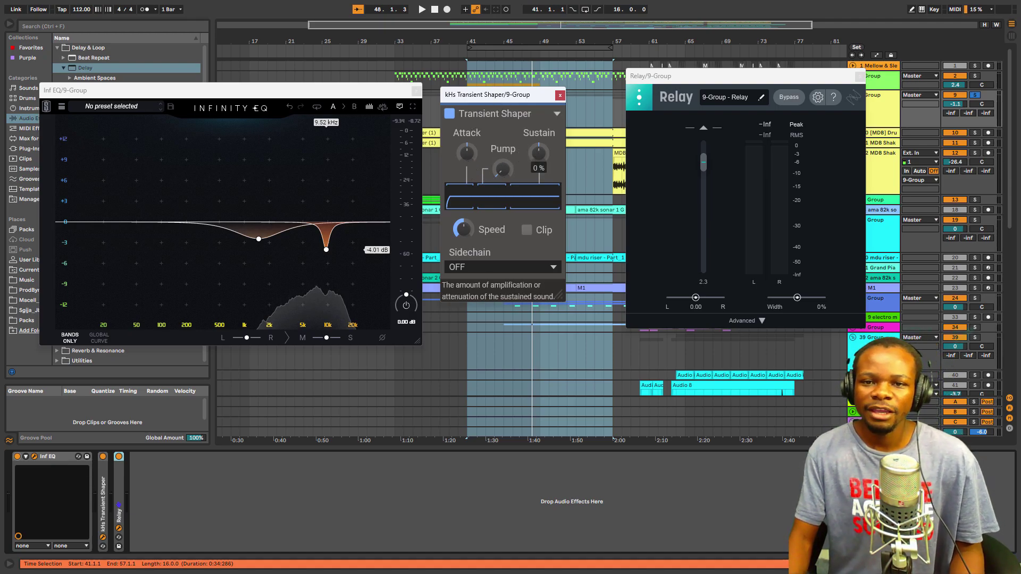
pyautogui.moveTo(536, 155); pyautogui.dragTo(536, 140)
pyautogui.press('space')
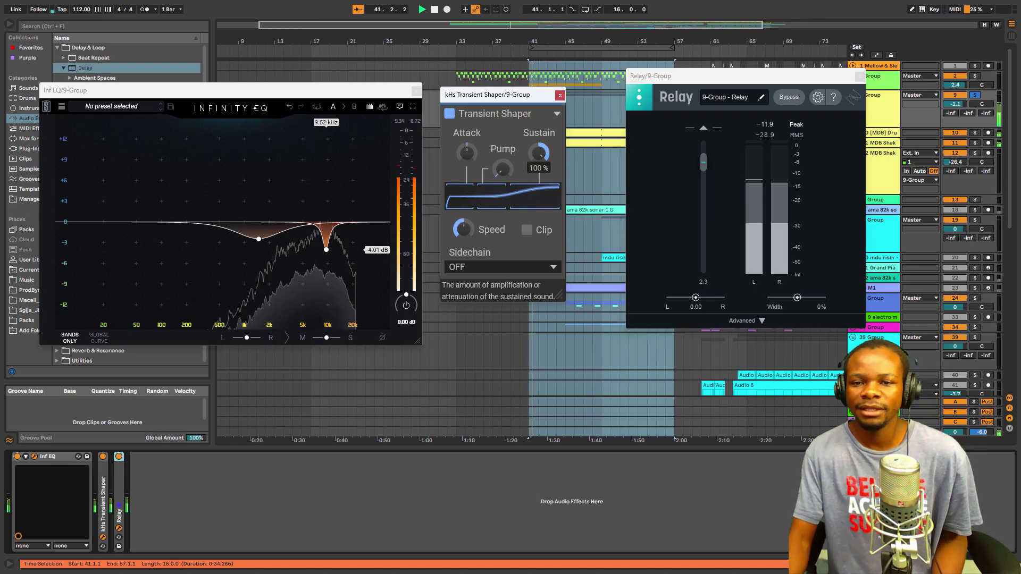
pyautogui.scroll(5, 537, 150)
pyautogui.doubleClick(536, 148)
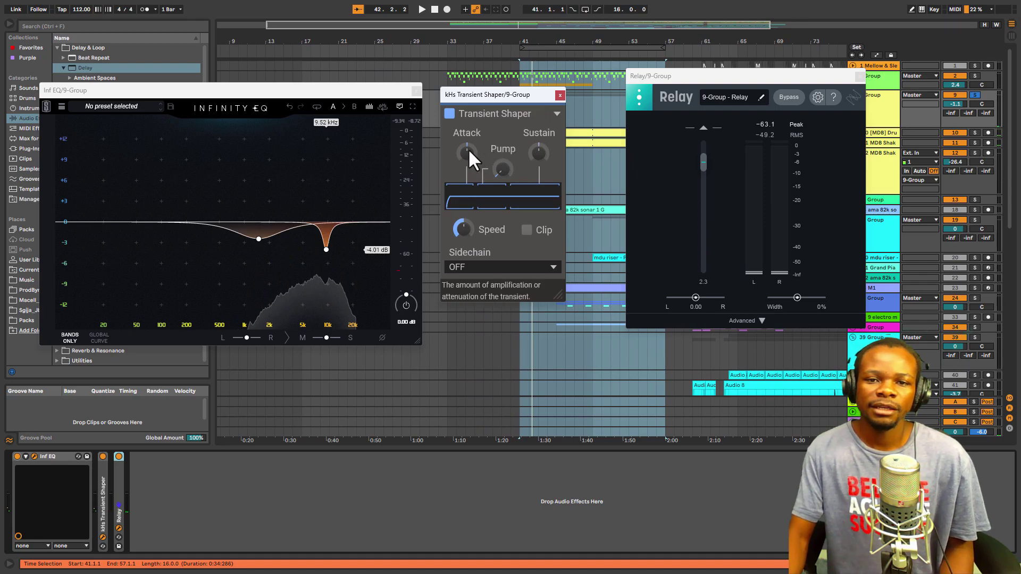
pyautogui.moveTo(468, 149); pyautogui.dragTo(468, 132)
pyautogui.press('space')
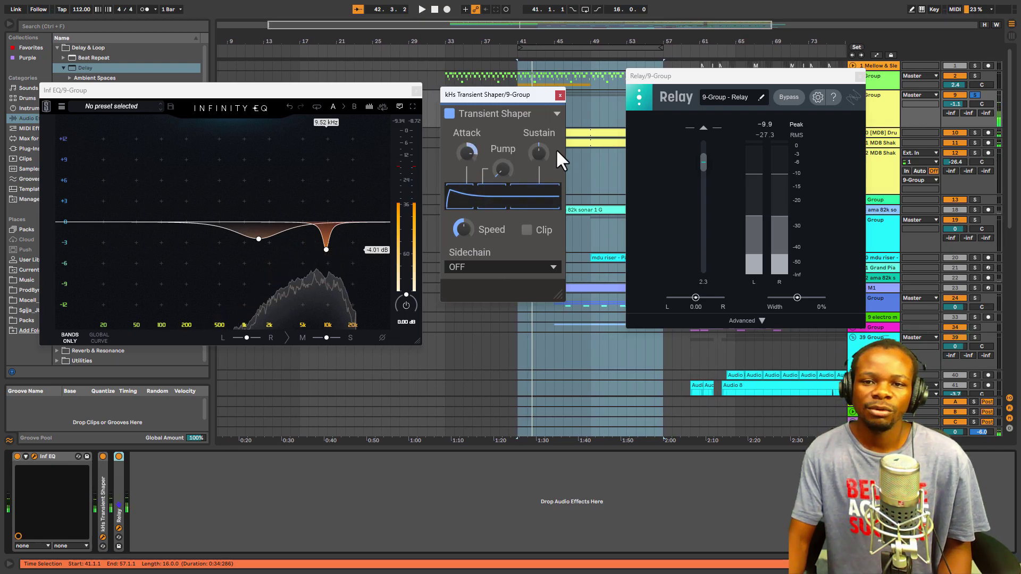
# Bring attack down to about 47% and sustain to around −41%.
pyautogui.moveTo(543, 149); pyautogui.dragTo(544, 169)
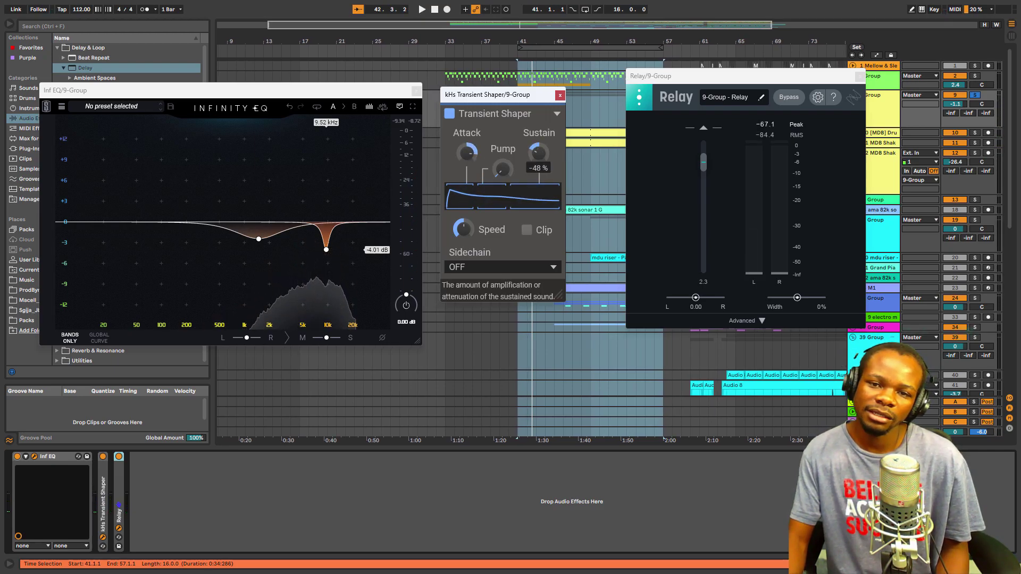
pyautogui.moveTo(468, 149); pyautogui.dragTo(468, 176)
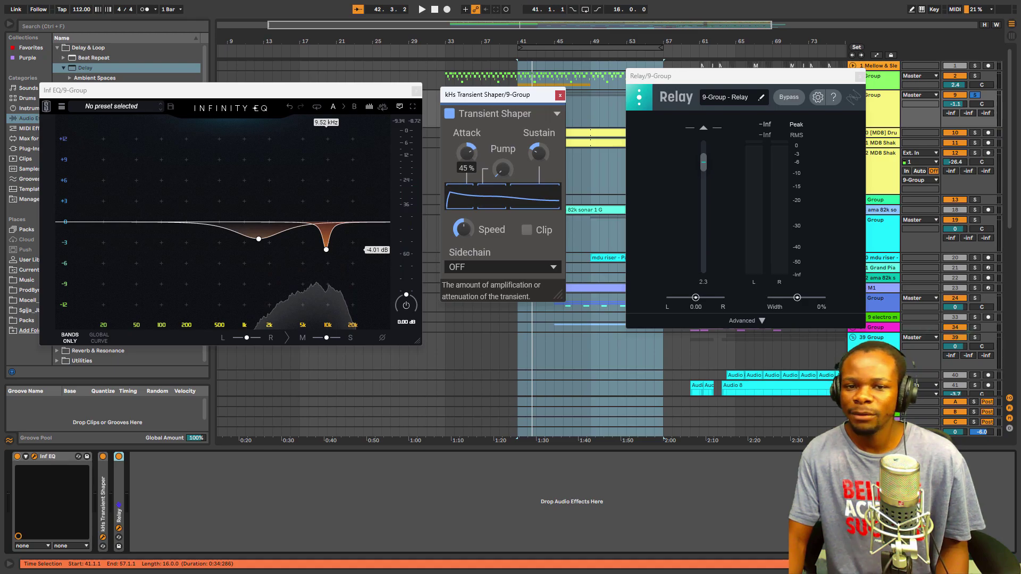
pyautogui.press('space')
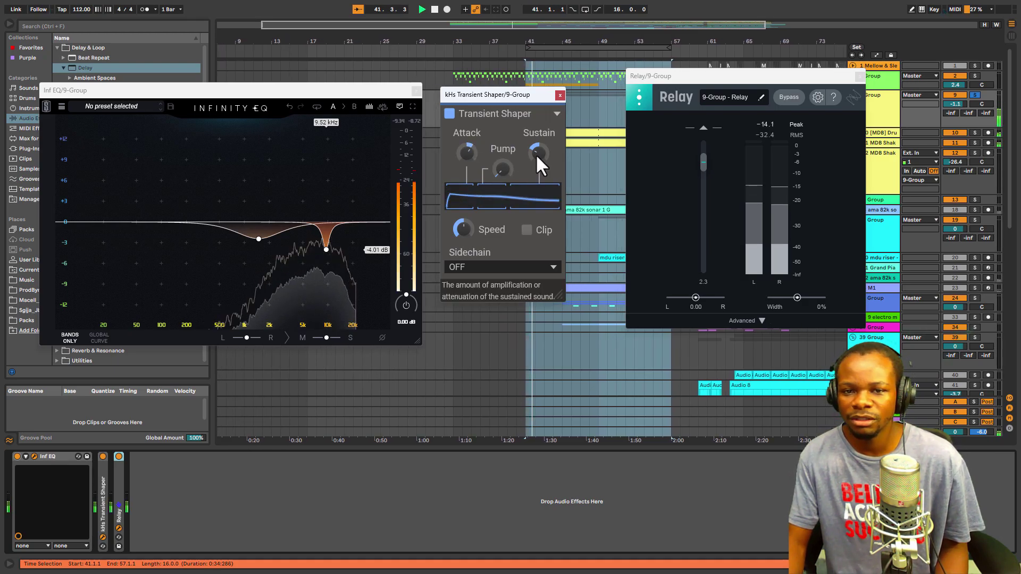
pyautogui.moveTo(535, 154); pyautogui.dragTo(535, 161)
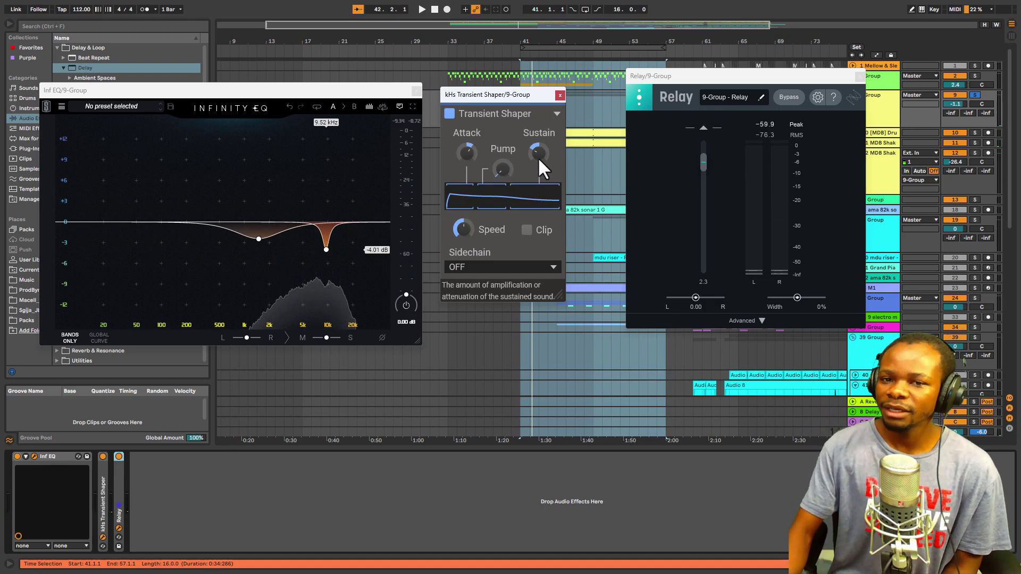
pyautogui.moveTo(537, 159); pyautogui.dragTo(538, 153)
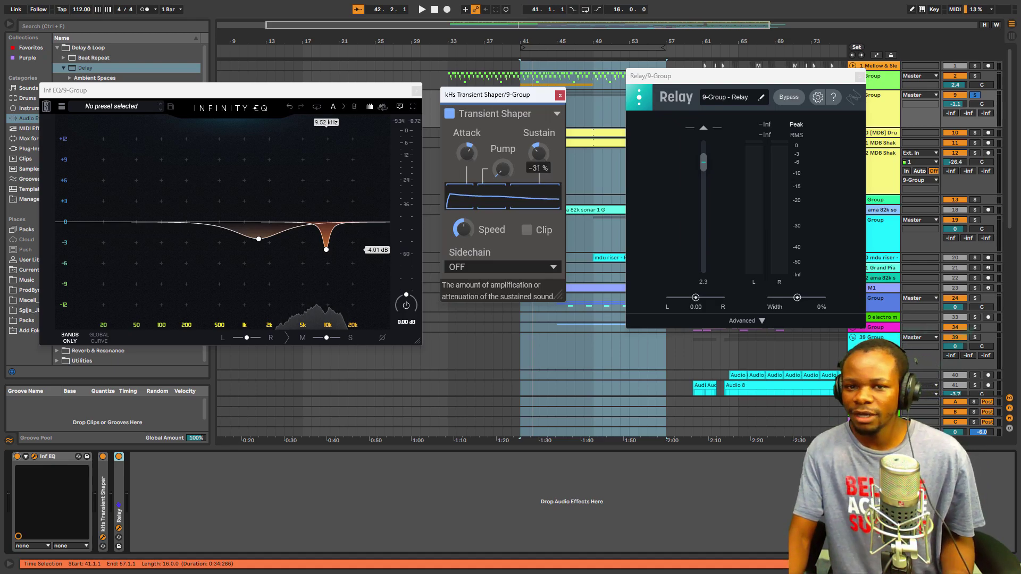
# Ease the Transient Shaper sustain up to about −19% while auditioning, then stop playback.
pyautogui.moveTo(539, 153)
pyautogui.mouseDown()
pyautogui.moveTo(537, 170)
pyautogui.moveTo(538, 136)
pyautogui.moveTo(535, 155)
pyautogui.mouseUp()
pyautogui.press('space')
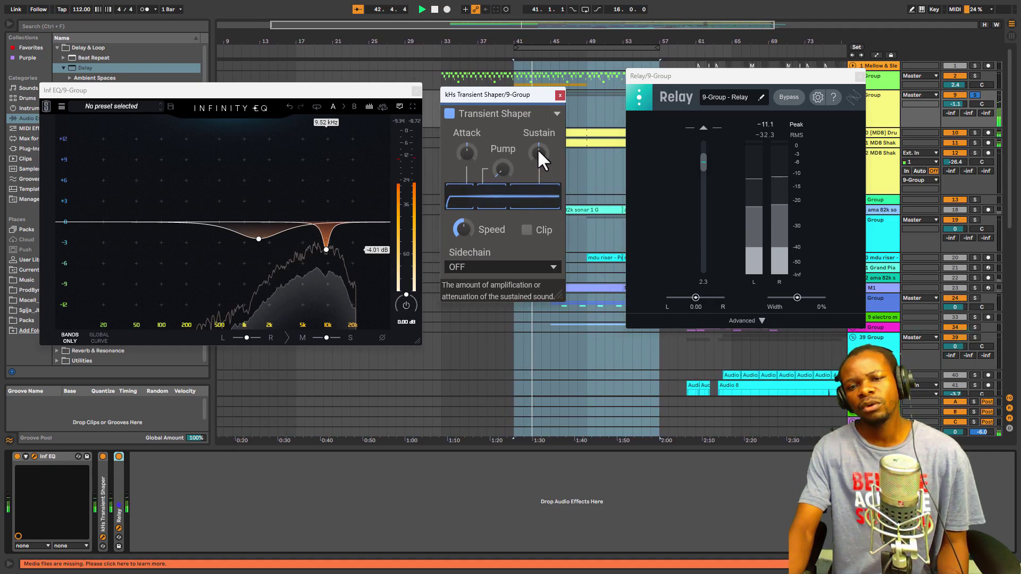
pyautogui.moveTo(537, 148)
pyautogui.mouseDown()
pyautogui.moveTo(538, 165)
pyautogui.moveTo(538, 145)
pyautogui.mouseUp()
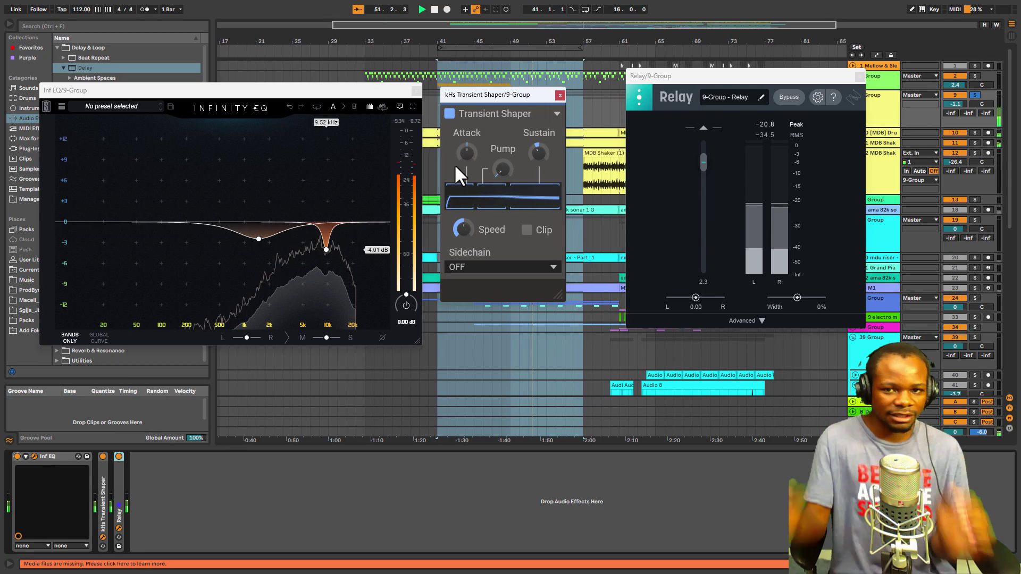
pyautogui.moveTo(537, 153)
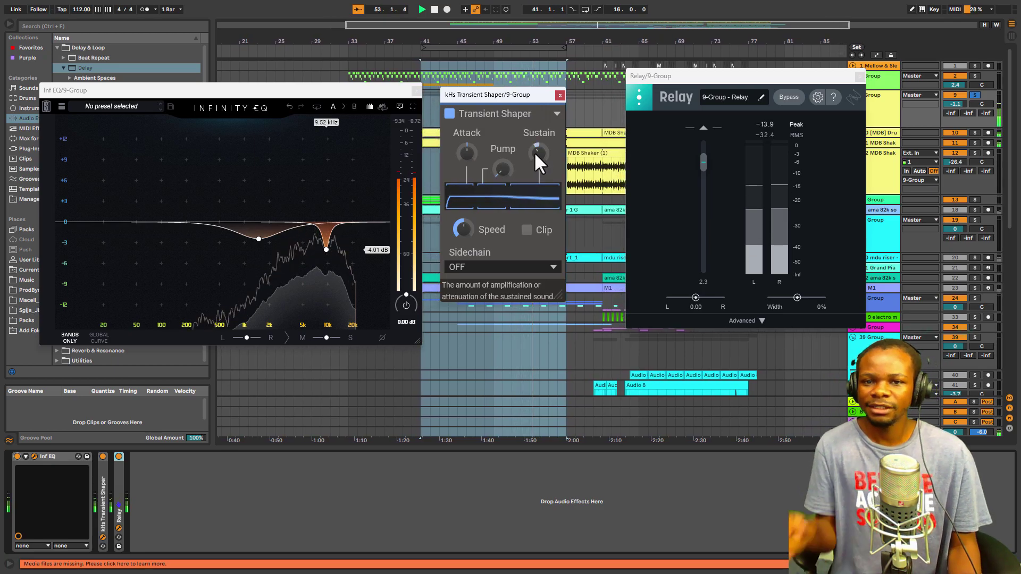
pyautogui.press('space')
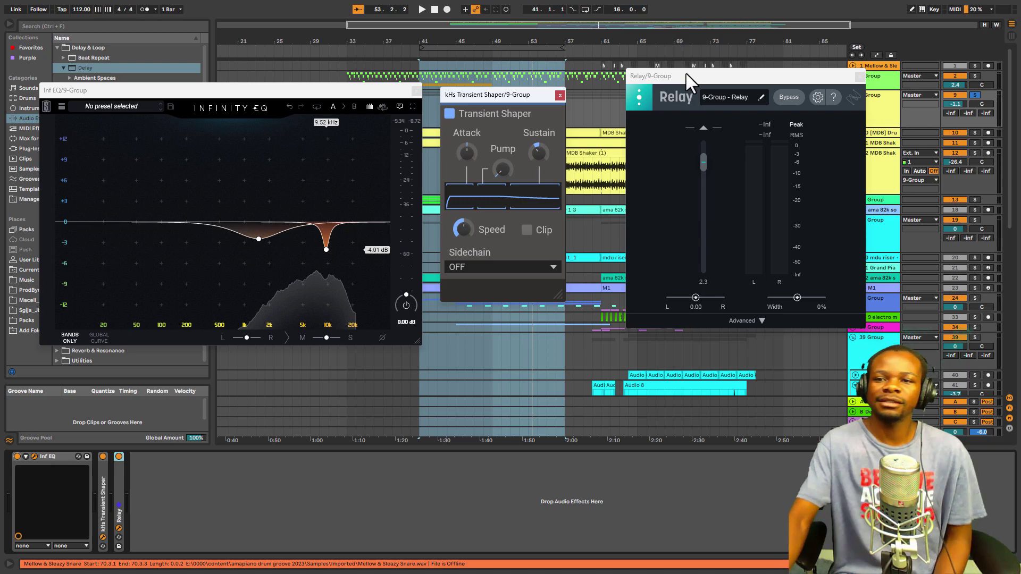
# Widen Relay's stereo width to 31% during playback, then fold the Inf EQ device.
pyautogui.moveTo(707, 75); pyautogui.dragTo(666, 91)
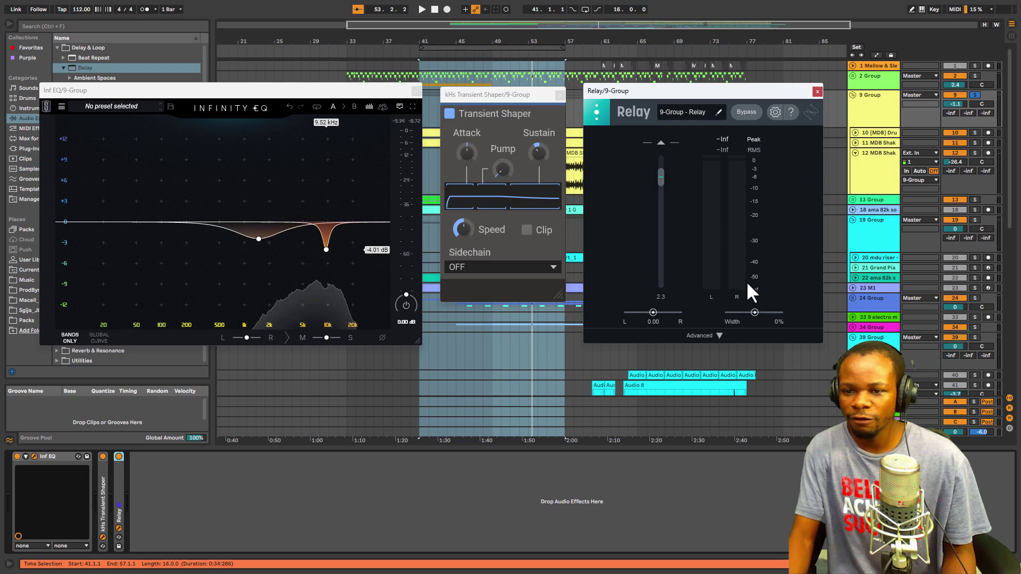
pyautogui.press('space')
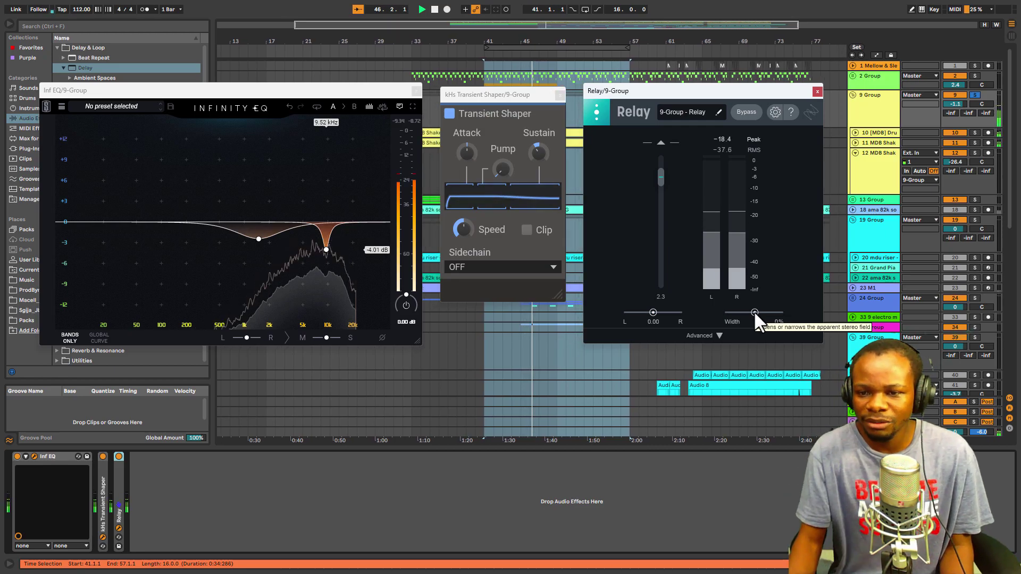
pyautogui.moveTo(755, 312); pyautogui.dragTo(763, 313)
pyautogui.press('space')
pyautogui.press('space')
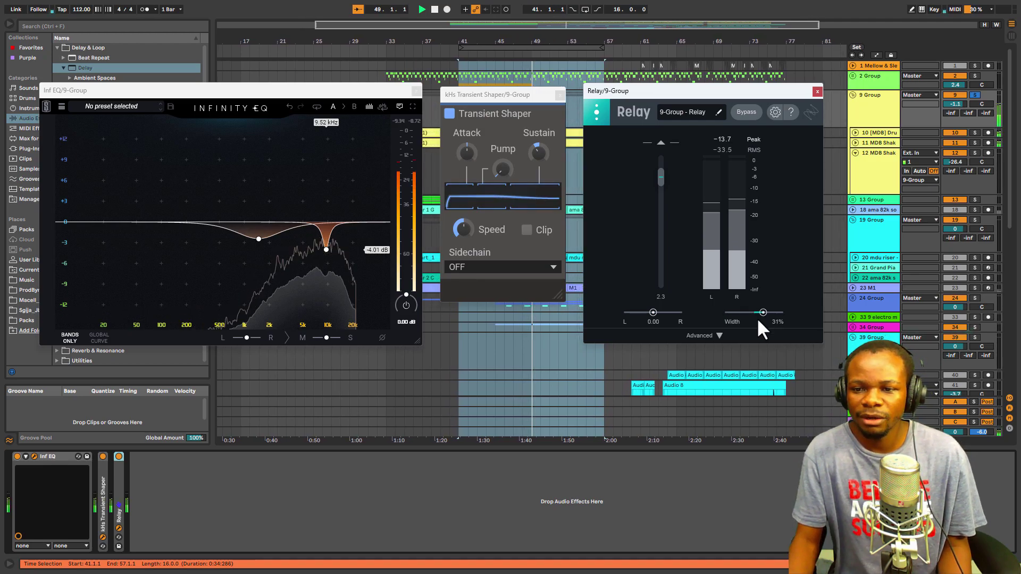
pyautogui.doubleClick(46, 455)
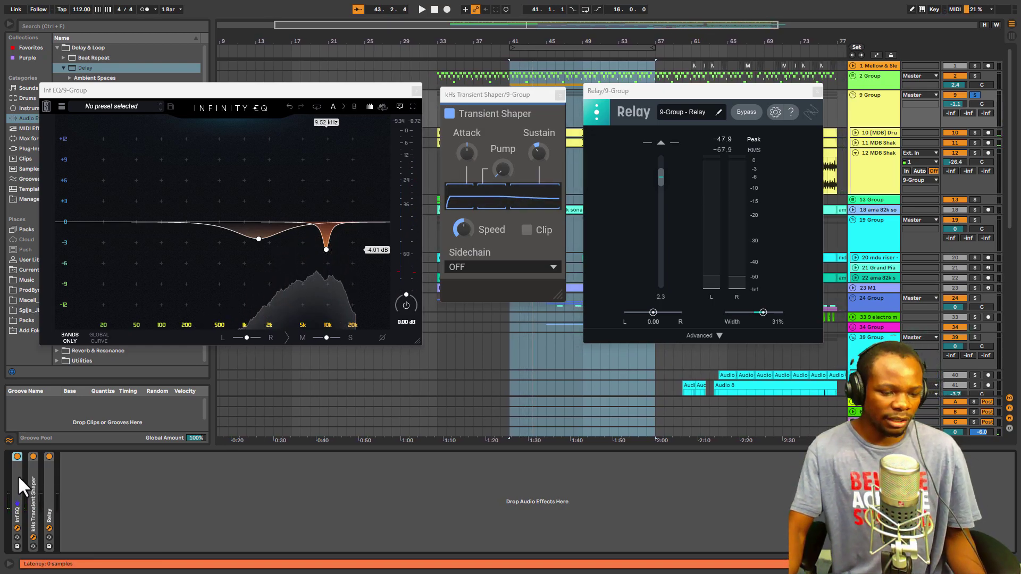
# A/B 9 Group's three chain effects off and back on, then stop playback.
pyautogui.hotkey('ctrl', 'a')
pyautogui.click(17, 457)
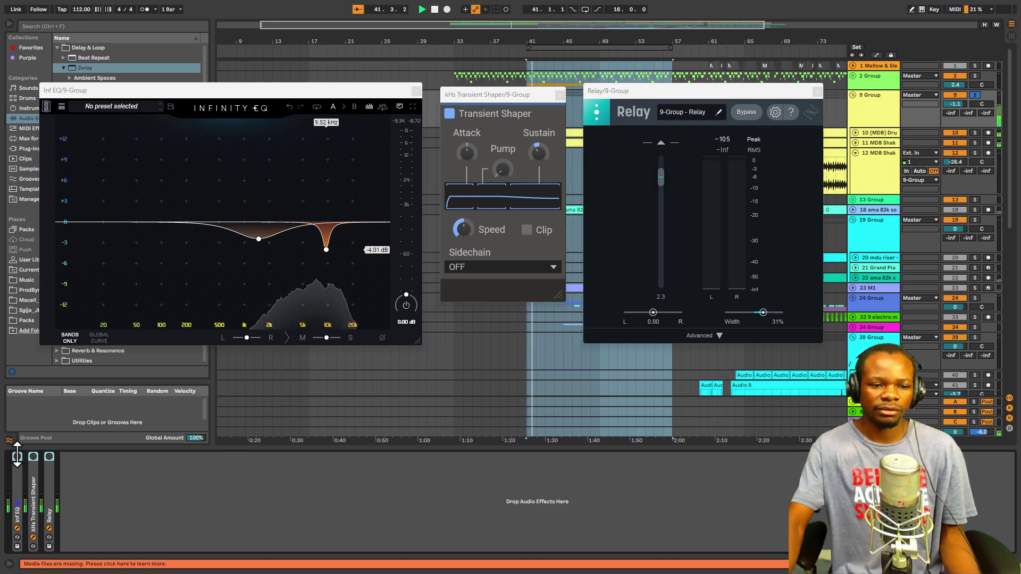
pyautogui.click(17, 457)
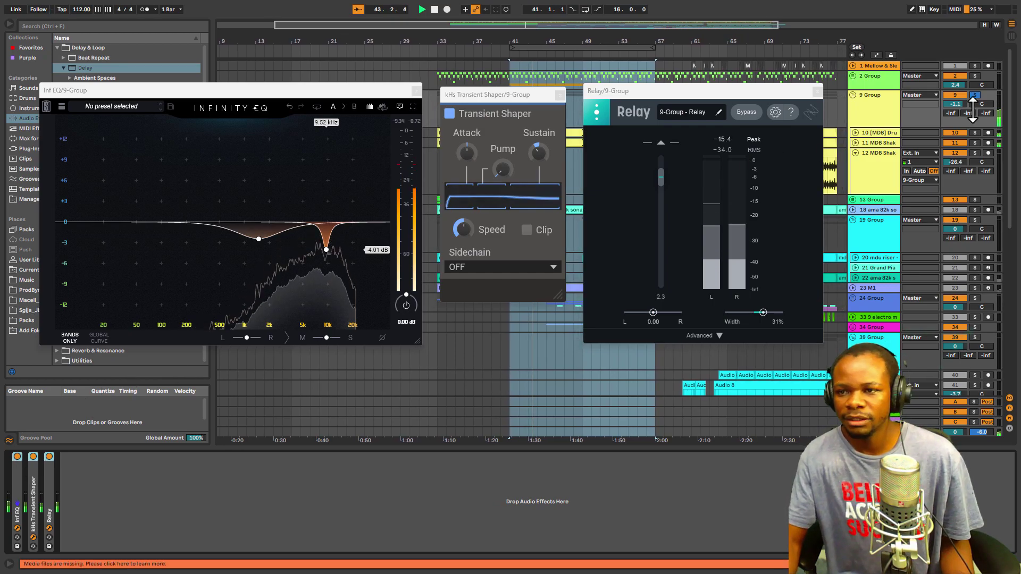
pyautogui.press('space')
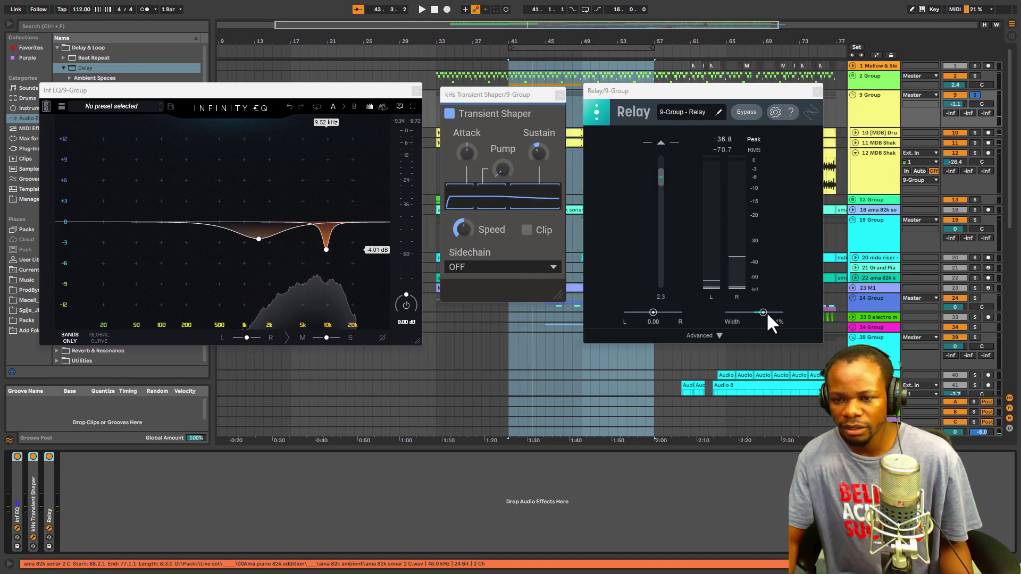
# Set Relay's stereo width to 38%, unsolo 9 Group and replay from bar 41.
pyautogui.click(765, 311)
pyautogui.moveTo(765, 311); pyautogui.dragTo(767, 312)
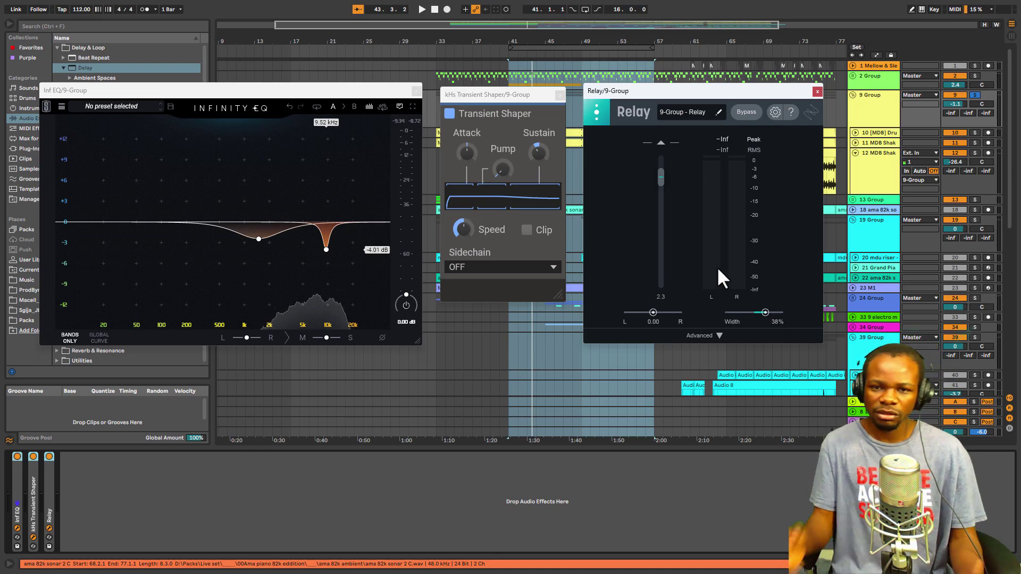
pyautogui.click(976, 94)
pyautogui.press('space')
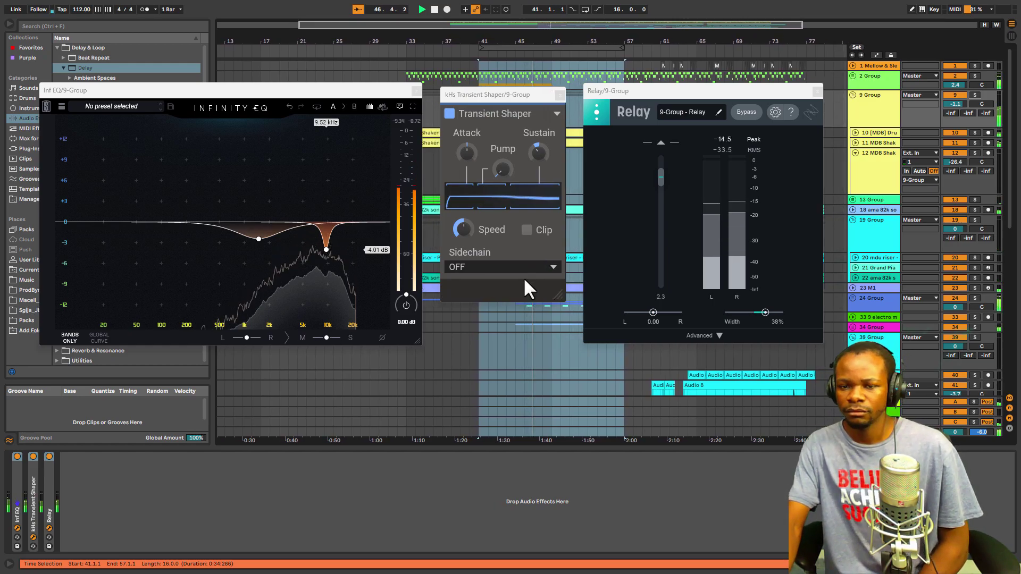
# Raise 9 Group's transient shaper sustain from -23% to 10%, then stop playback.
pyautogui.click(765, 312)
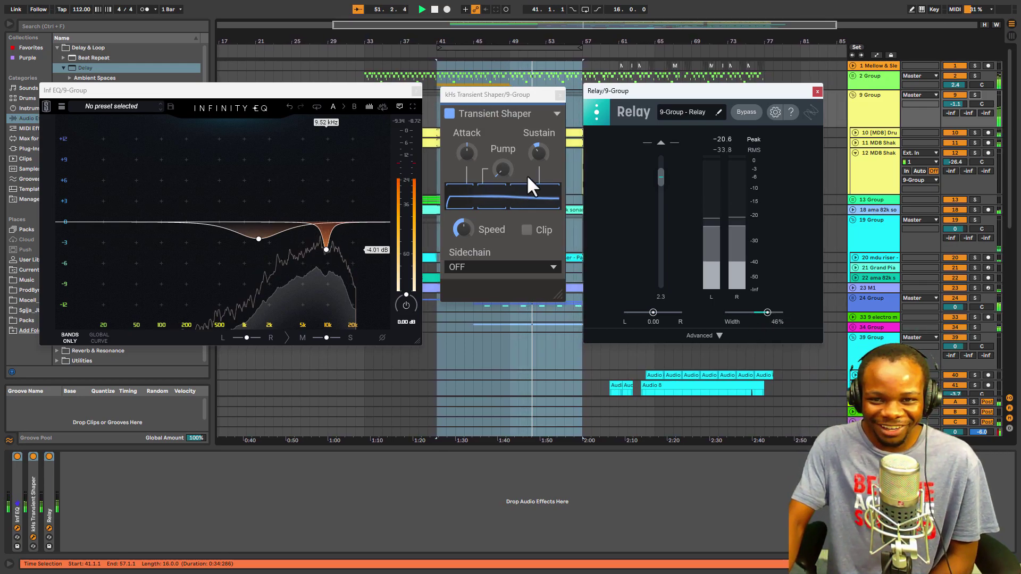
pyautogui.moveTo(538, 151)
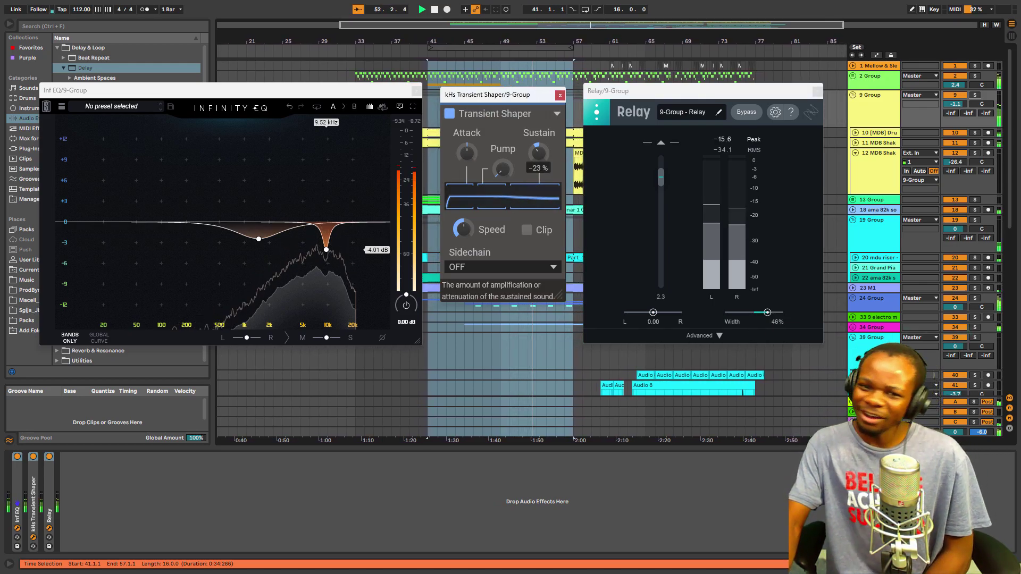
pyautogui.moveTo(538, 151); pyautogui.dragTo(539, 129)
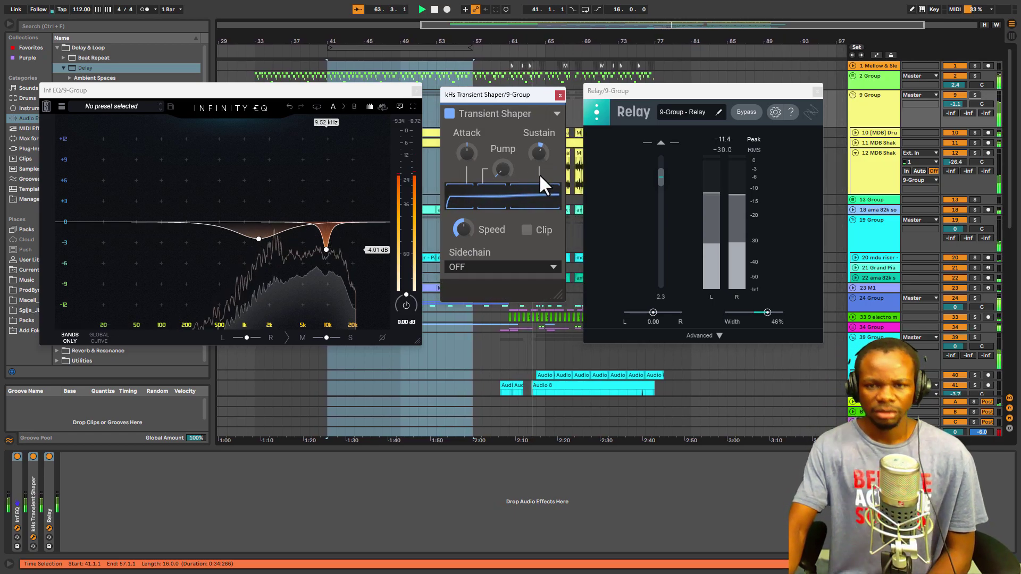
pyautogui.click(419, 14)
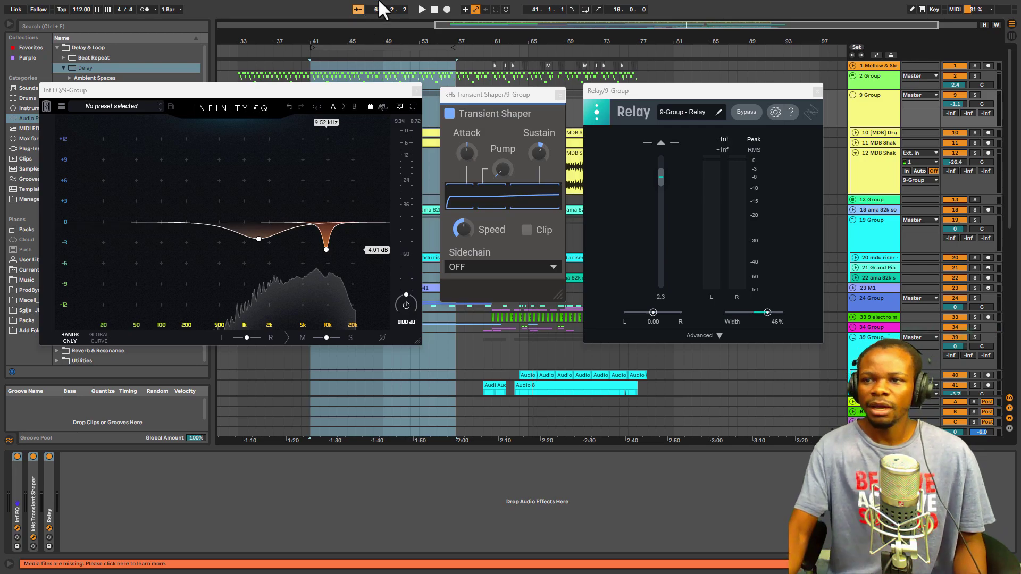
# Solo 2 Group and play it from bar 49.
pyautogui.click(975, 75)
pyautogui.press('space')
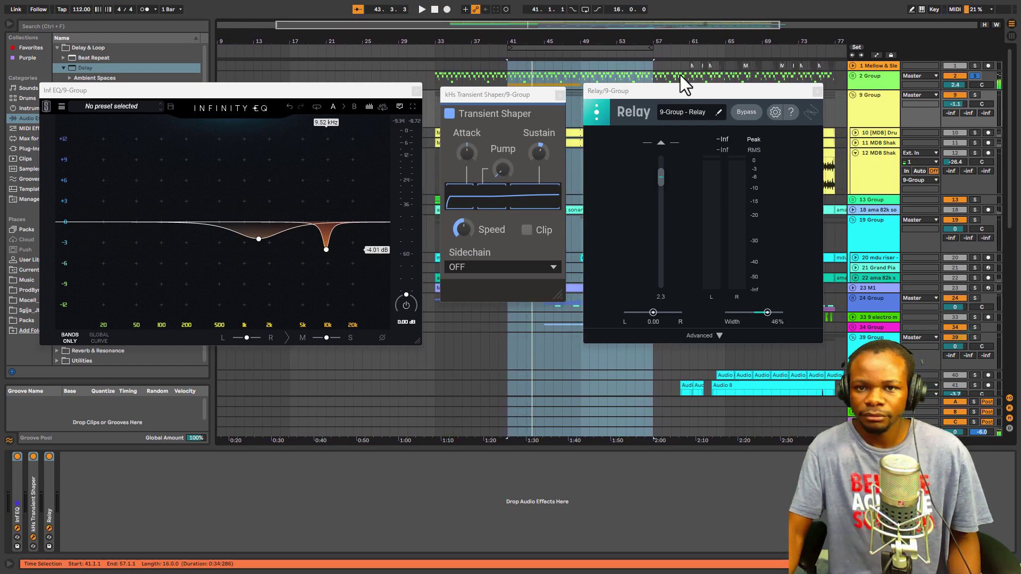
pyautogui.click(585, 76)
pyautogui.press('space')
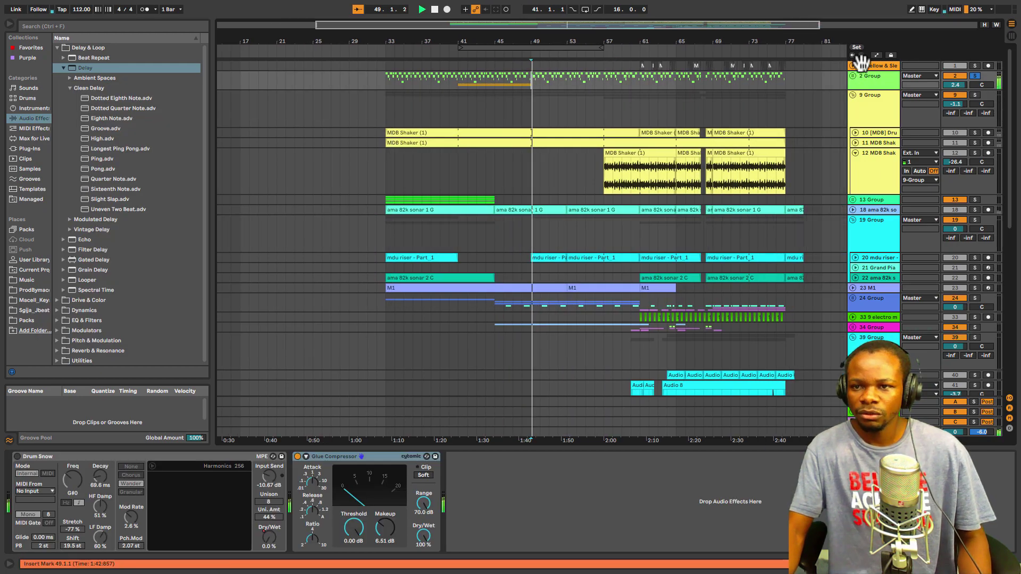
# Select and solo 9 Group, then rough in the transient shaper sustain.
pyautogui.click(877, 109)
pyautogui.click(975, 94)
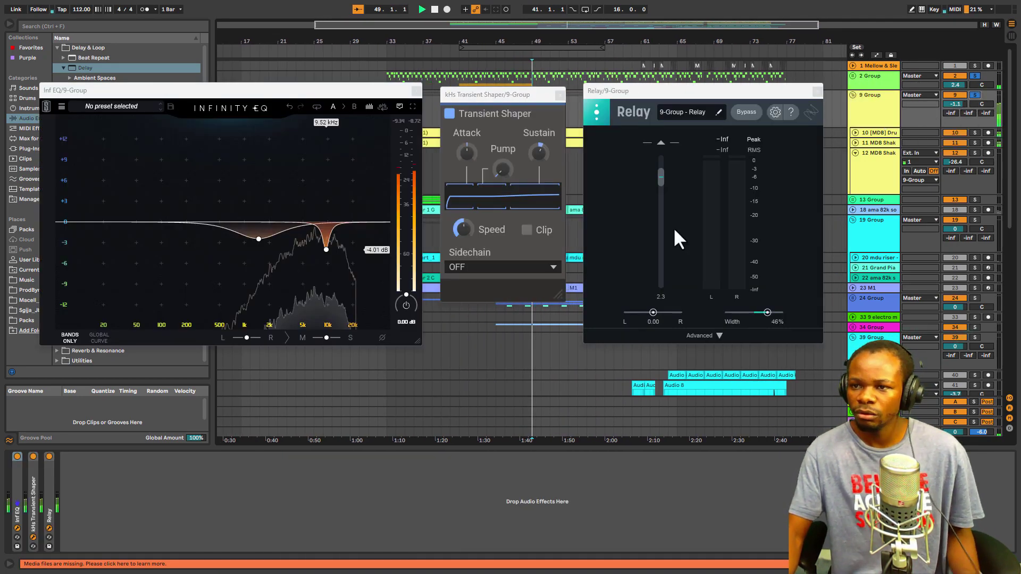
pyautogui.moveTo(539, 157); pyautogui.dragTo(537, 149)
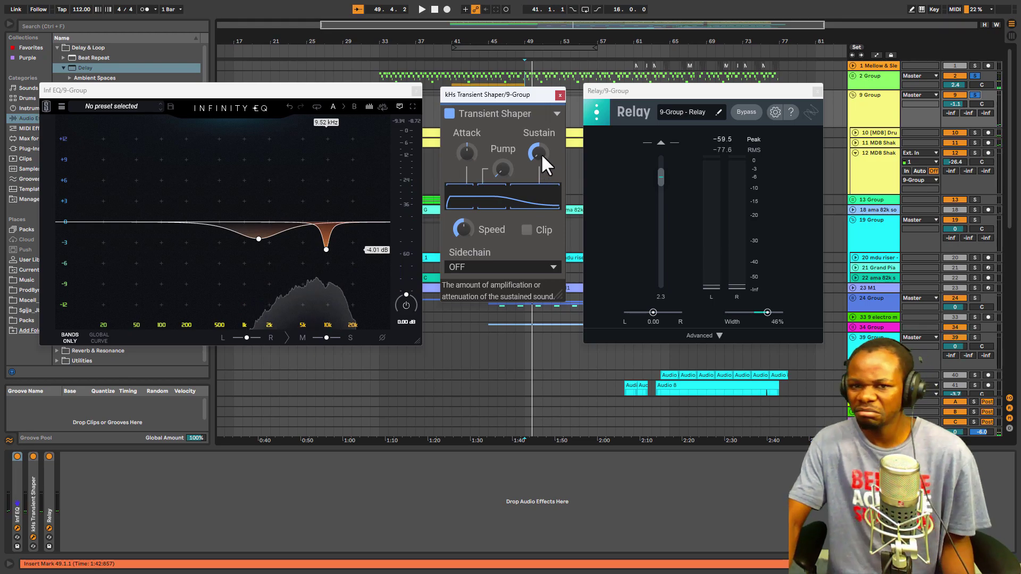
pyautogui.moveTo(541, 152); pyautogui.dragTo(541, 155)
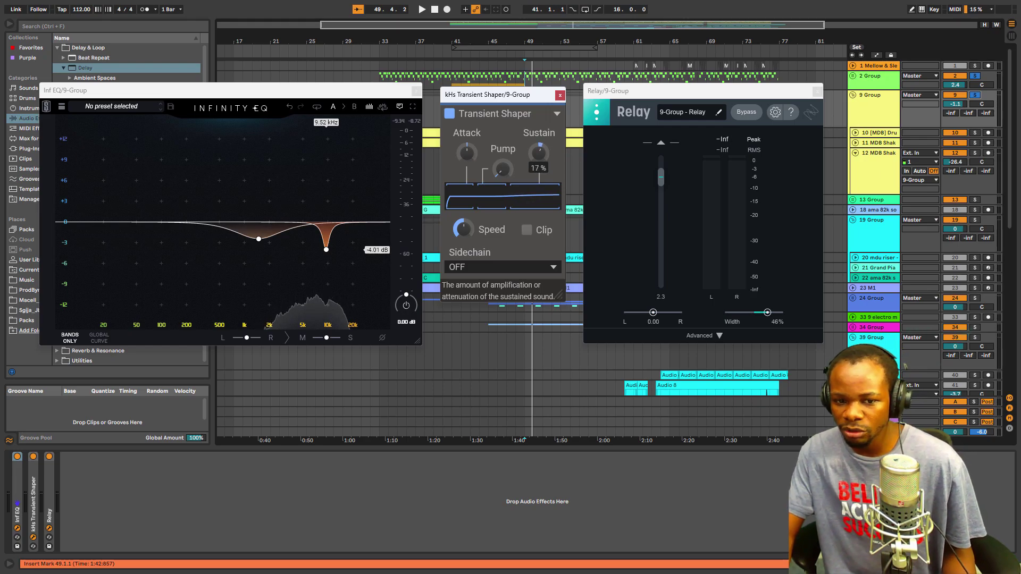
# Settle the sustain around 21% during playback and unsolo 2 Group and 9 Group.
pyautogui.press('space')
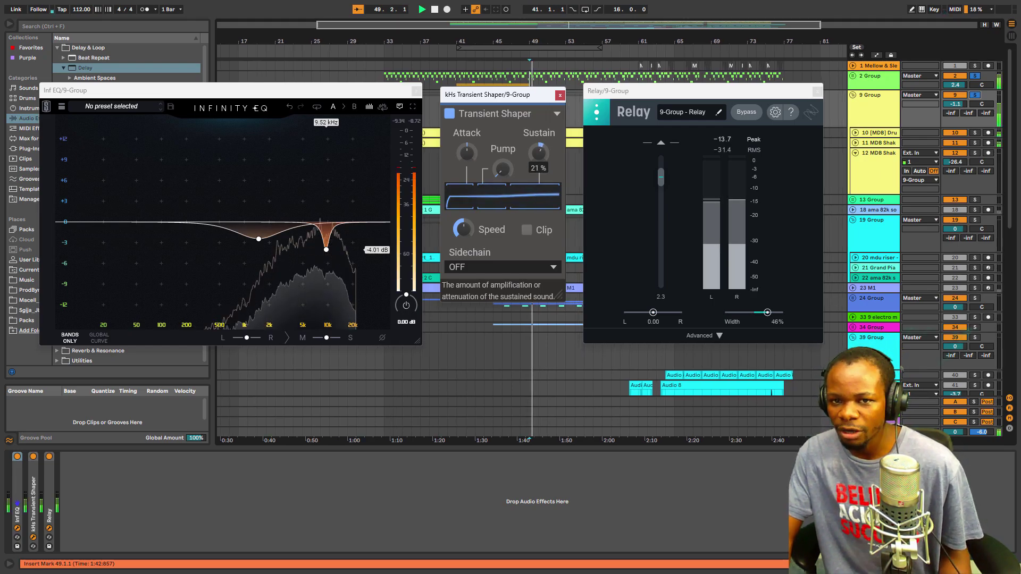
pyautogui.moveTo(538, 153); pyautogui.dragTo(539, 156)
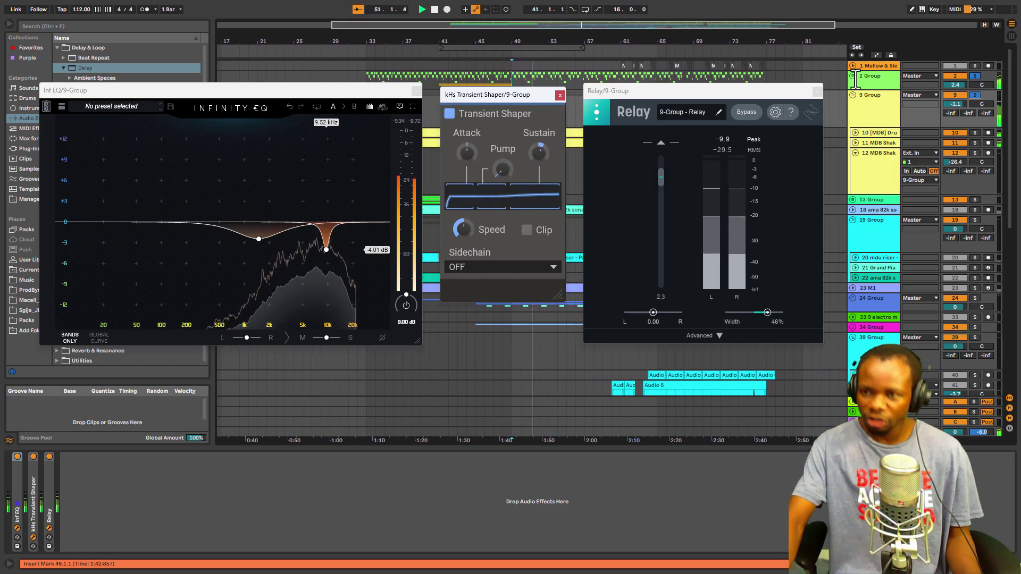
pyautogui.click(974, 75)
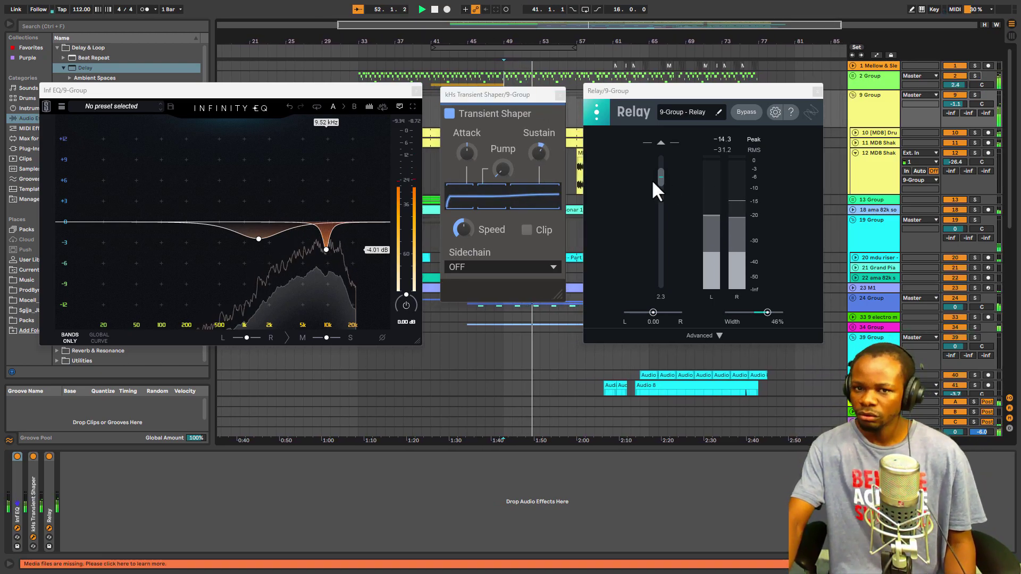
pyautogui.click(538, 151)
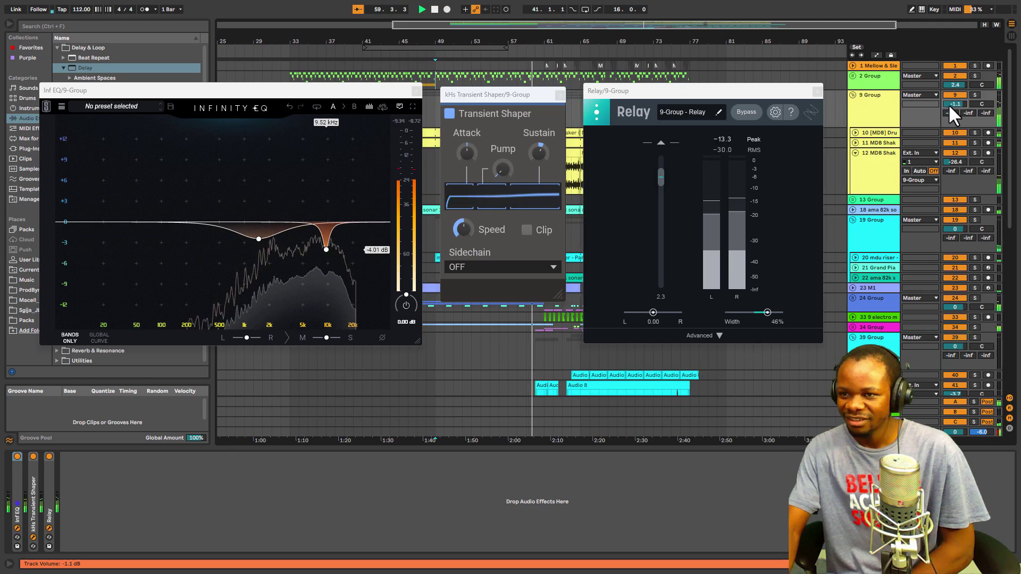
# Lower 9 Group's mixer volume from -1.2 to -1.9 dB and stop playback.
pyautogui.moveTo(956, 104); pyautogui.dragTo(955, 108)
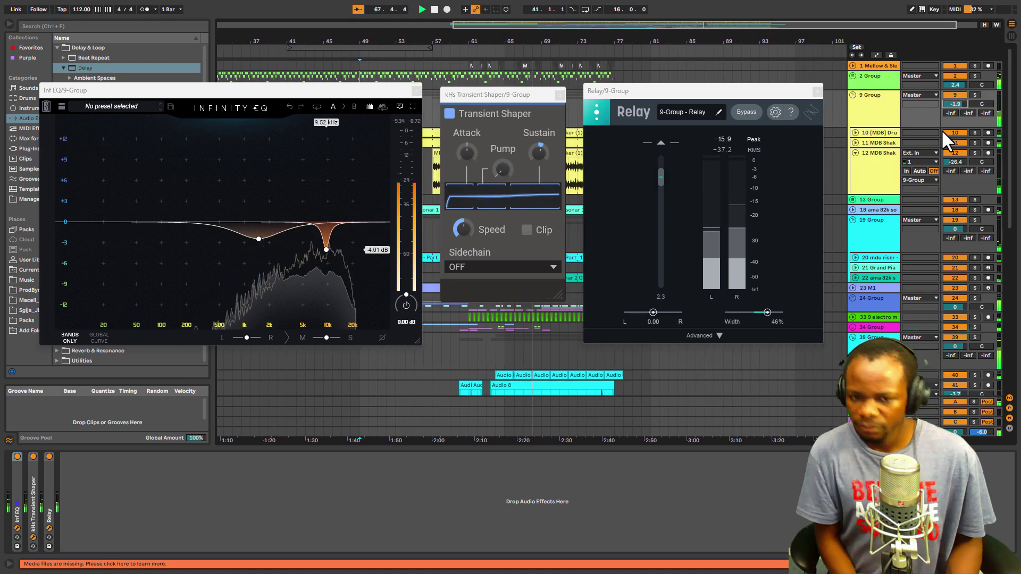
pyautogui.press('space')
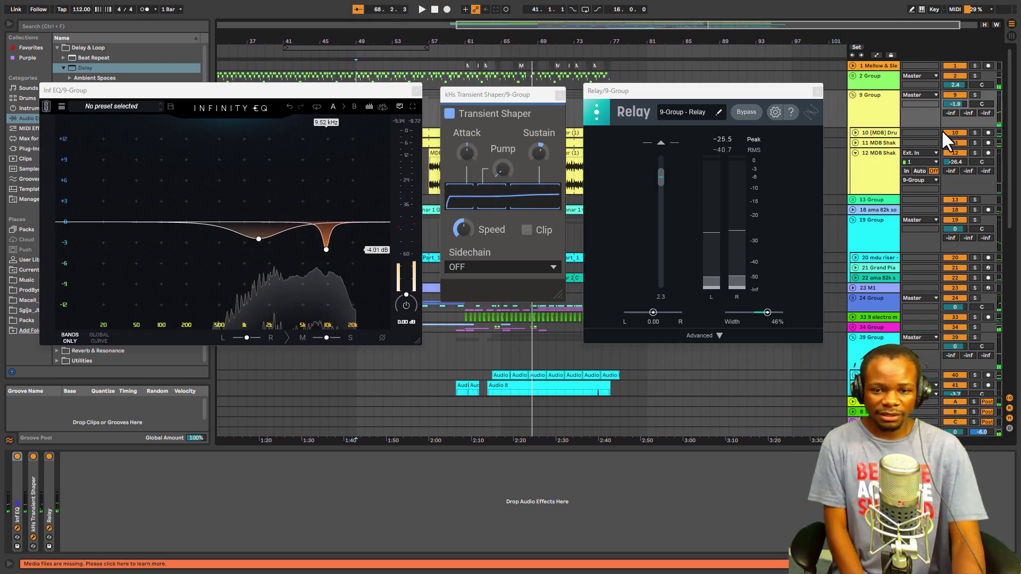